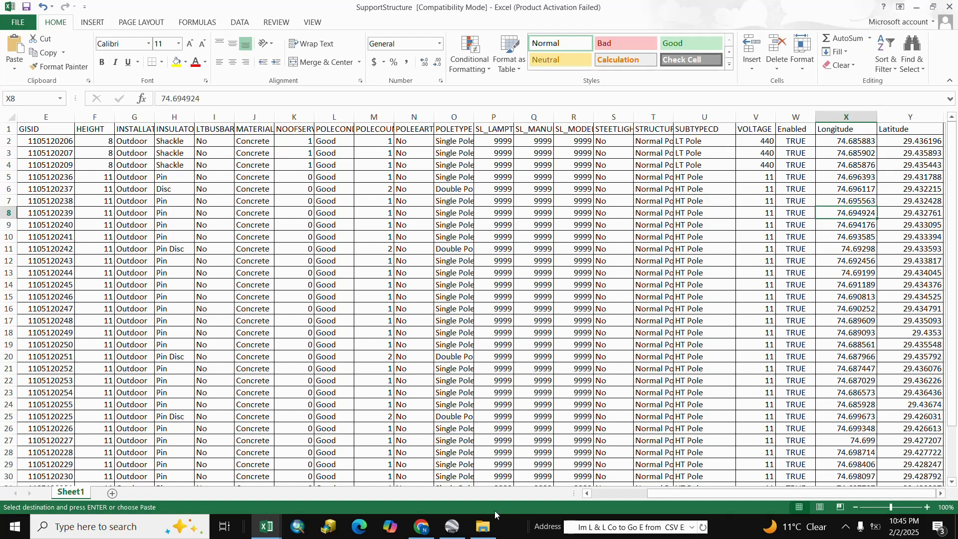
left_click(452, 526)
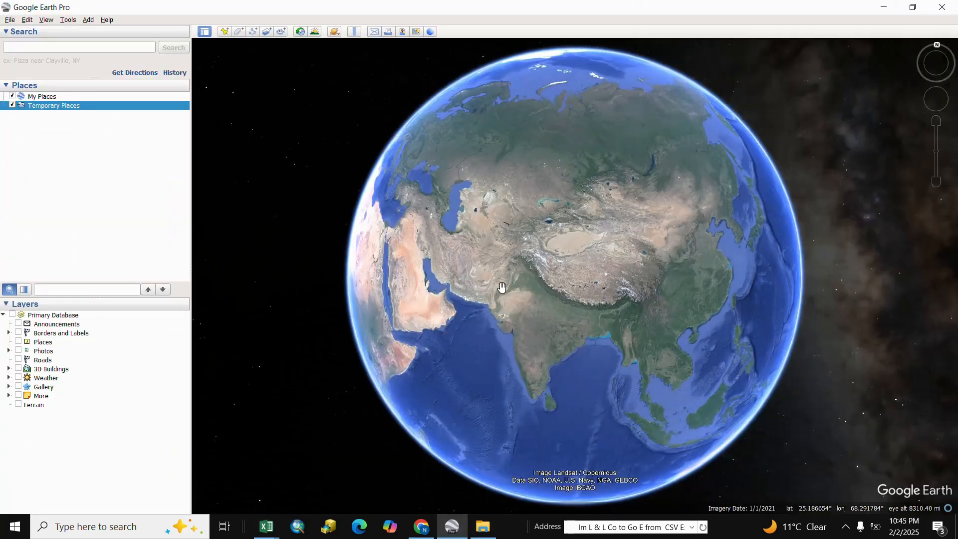
scroll(519, 291, "up", 3)
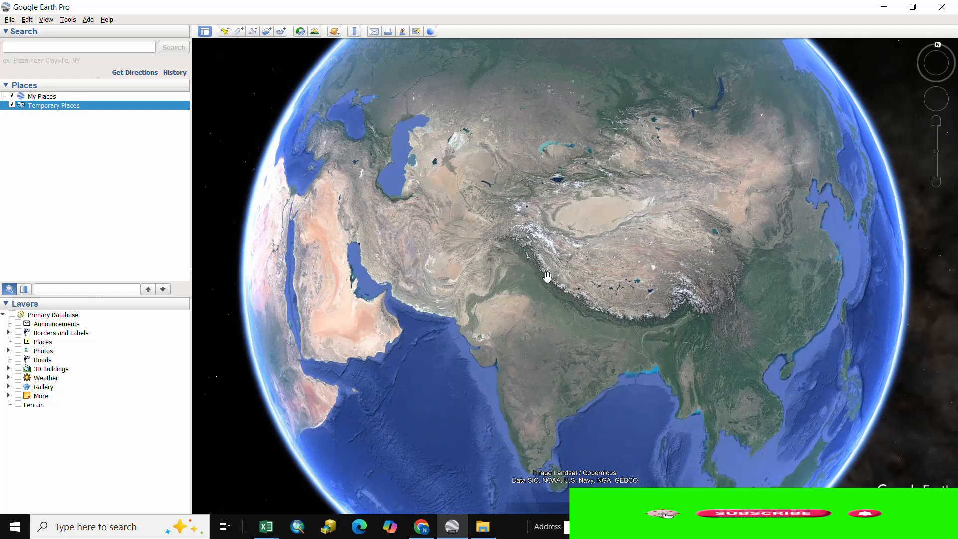
scroll(543, 294, "down", 2)
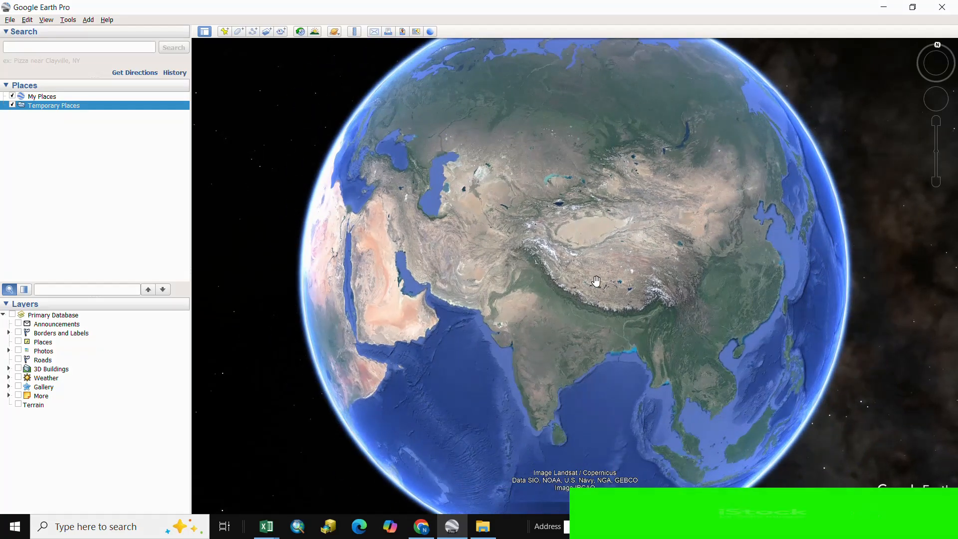
left_click_drag(596, 281, 571, 301)
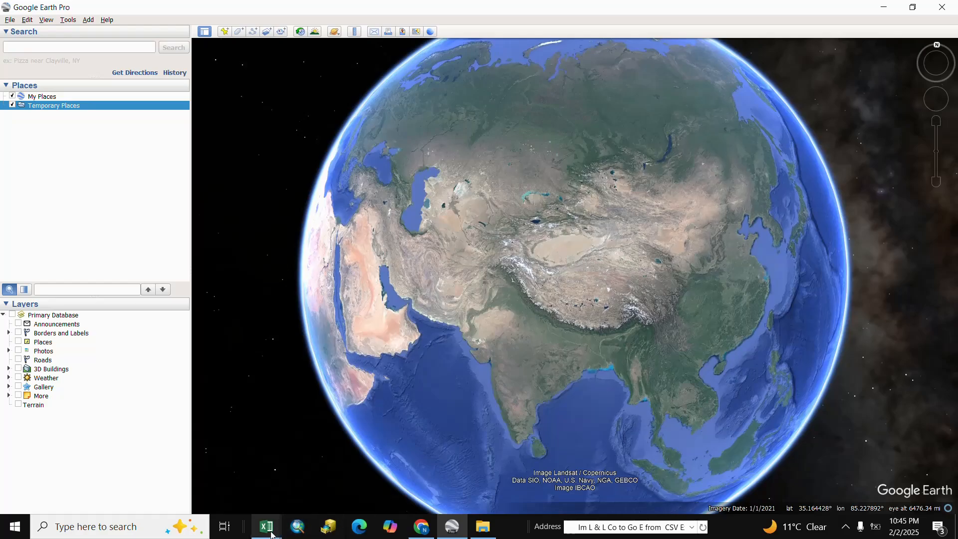
Step: Switch to Excel and examine the SupportStructure sheet's data, especially its Longitude and Latitude columns
mouse_move(266, 527)
left_click(333, 488)
left_click(369, 325)
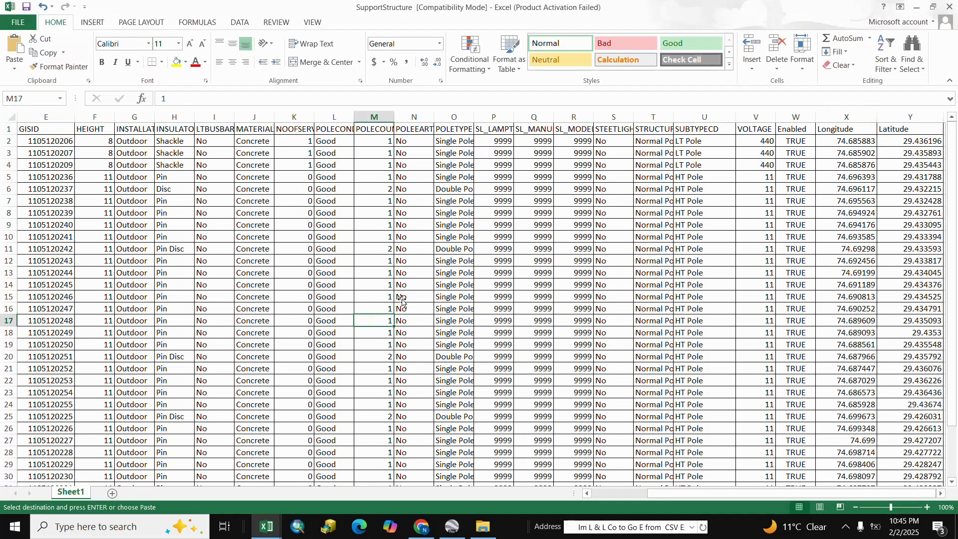
left_click(176, 189)
left_click(10, 118)
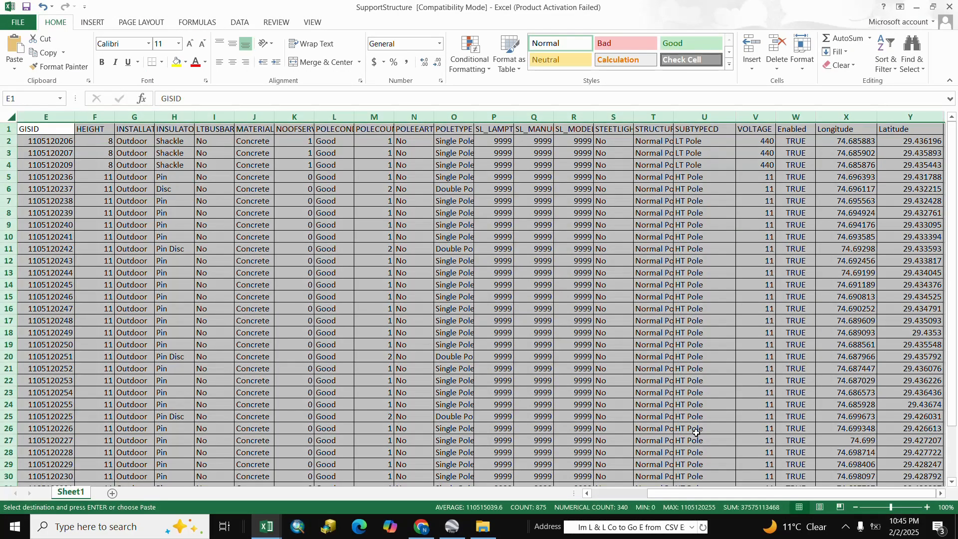
left_click(847, 118)
left_click(903, 118)
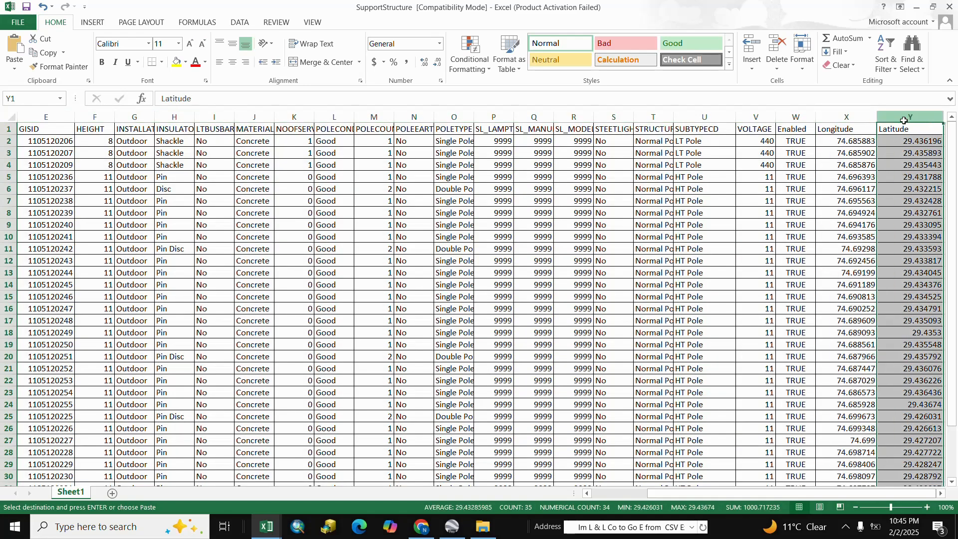
Step: Save a copy of the workbook to the Desktop as SupportStructure_1 in CSV (MS-DOS) format, keeping that format
left_click(18, 23)
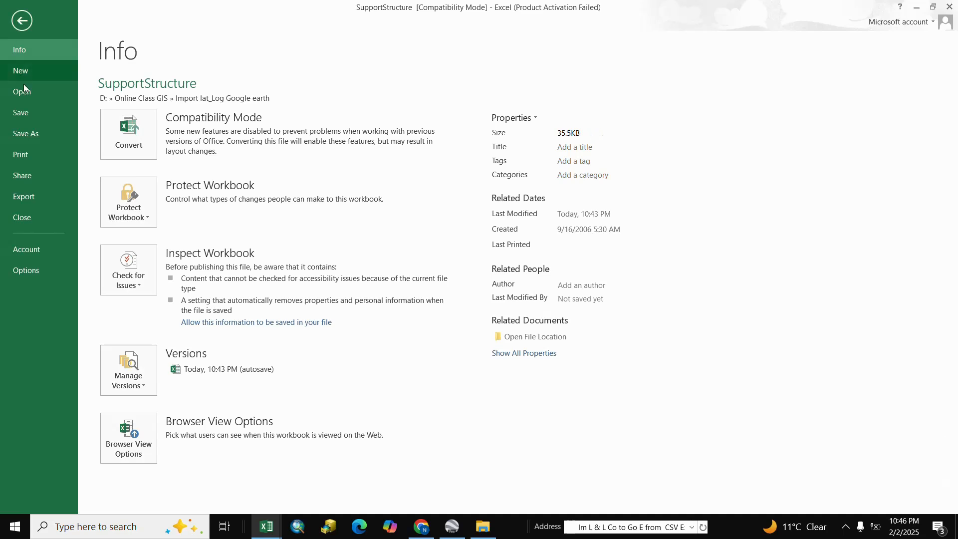
left_click(33, 135)
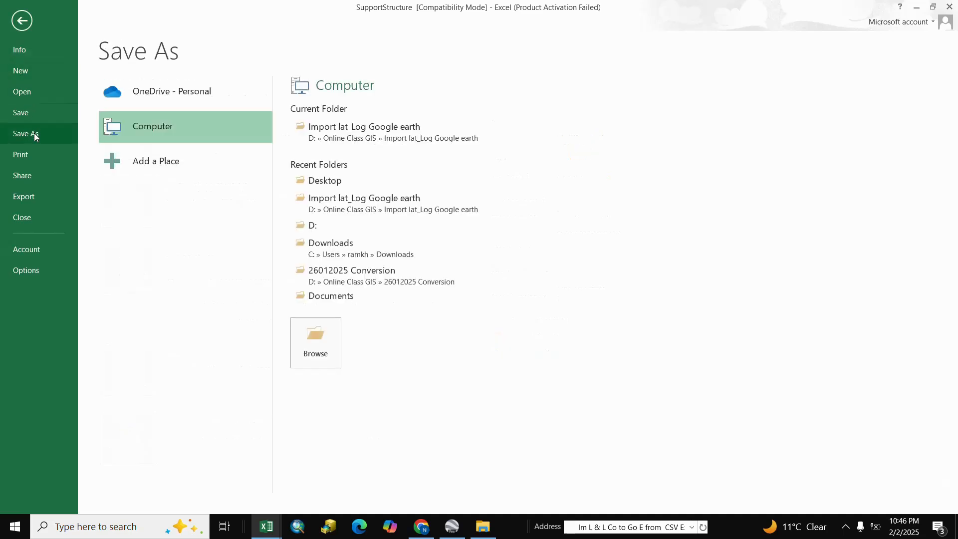
left_click(324, 179)
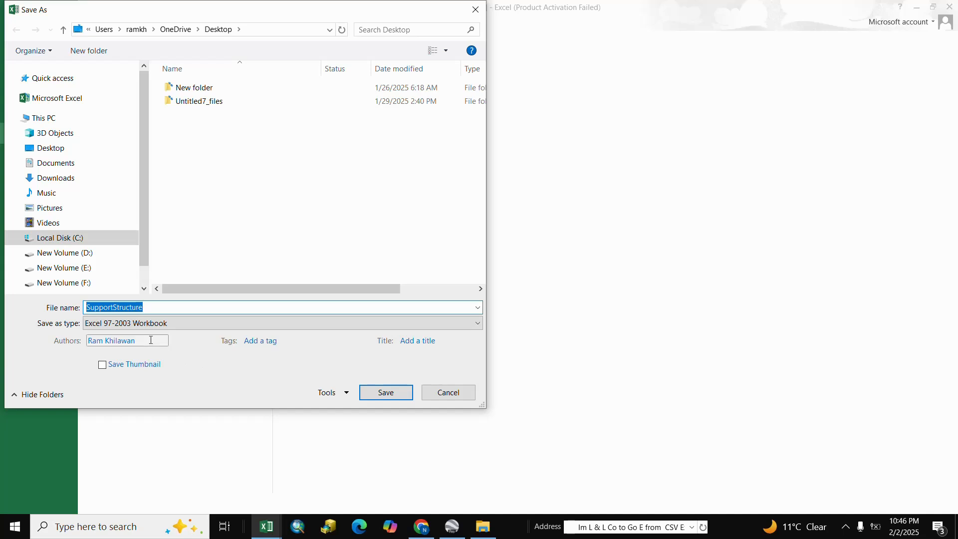
left_click(148, 308)
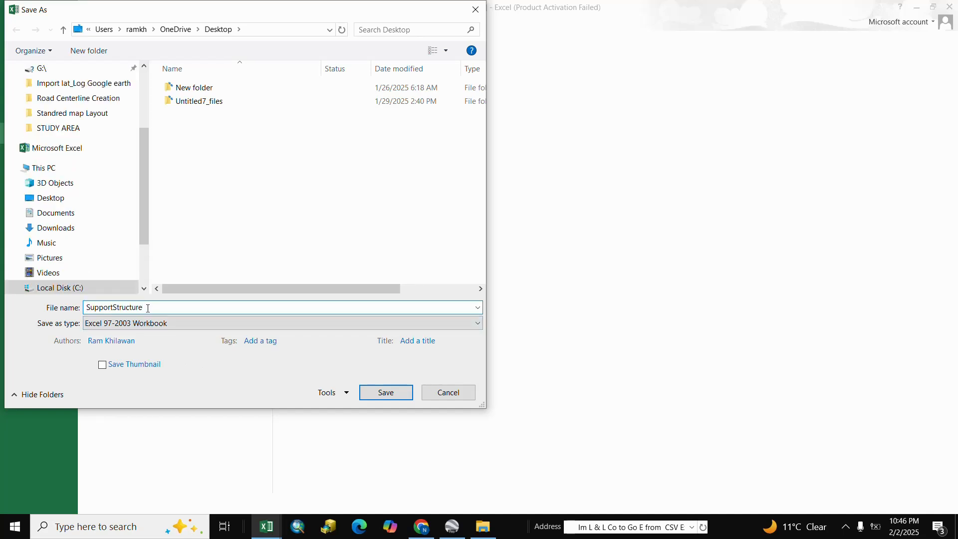
type("_1")
left_click(149, 324)
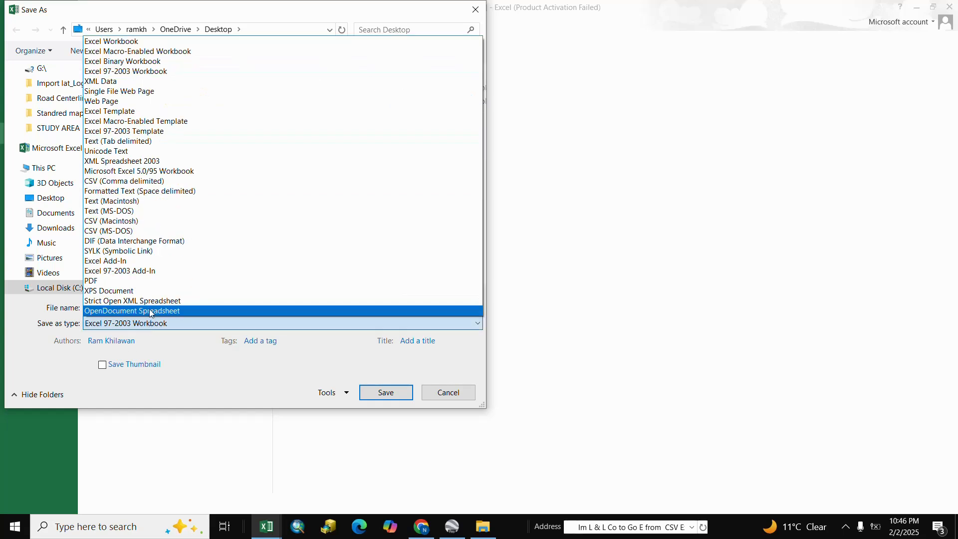
left_click(122, 231)
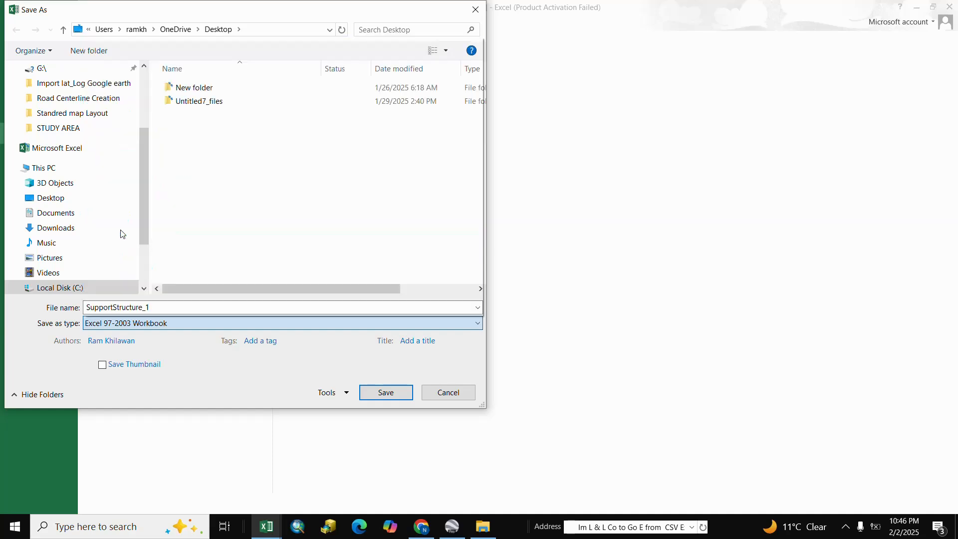
left_click(386, 376)
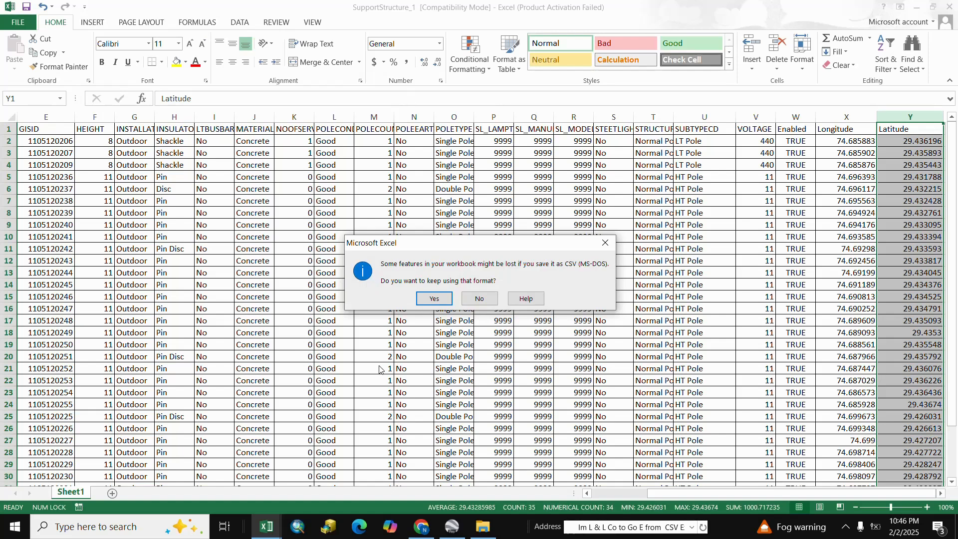
left_click(434, 298)
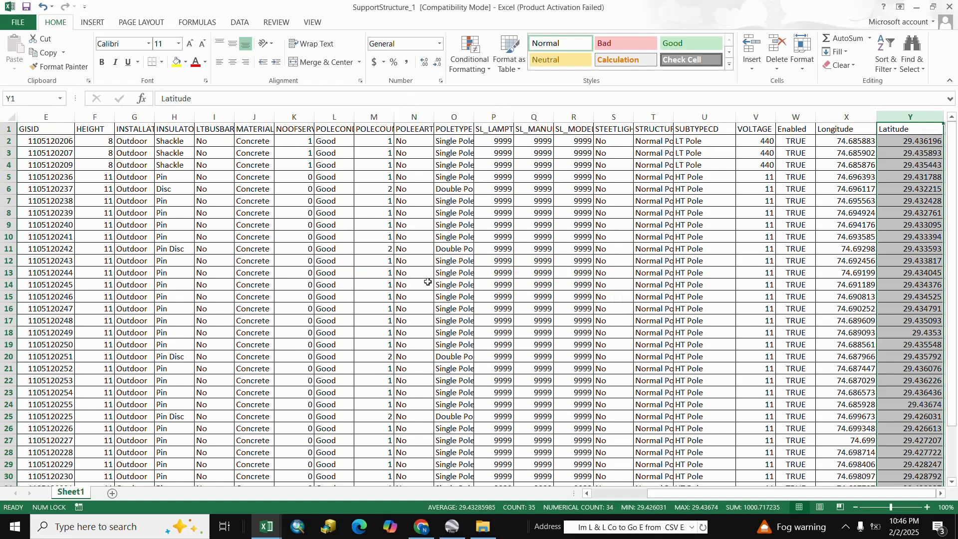
Step: Switch to Google Earth Pro and apply the 3D view options with latitude and longitude shown in Decimal Degrees
left_click(452, 527)
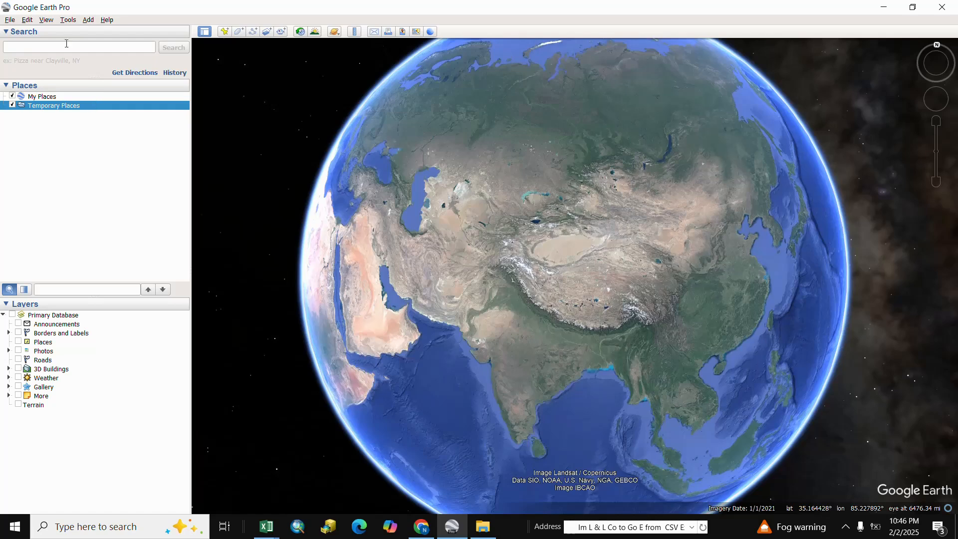
left_click(68, 21)
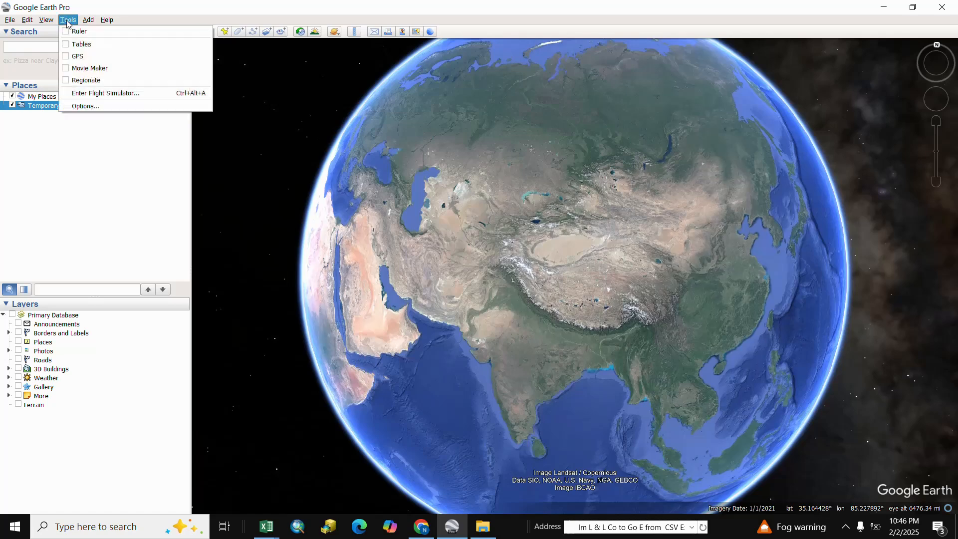
left_click(83, 107)
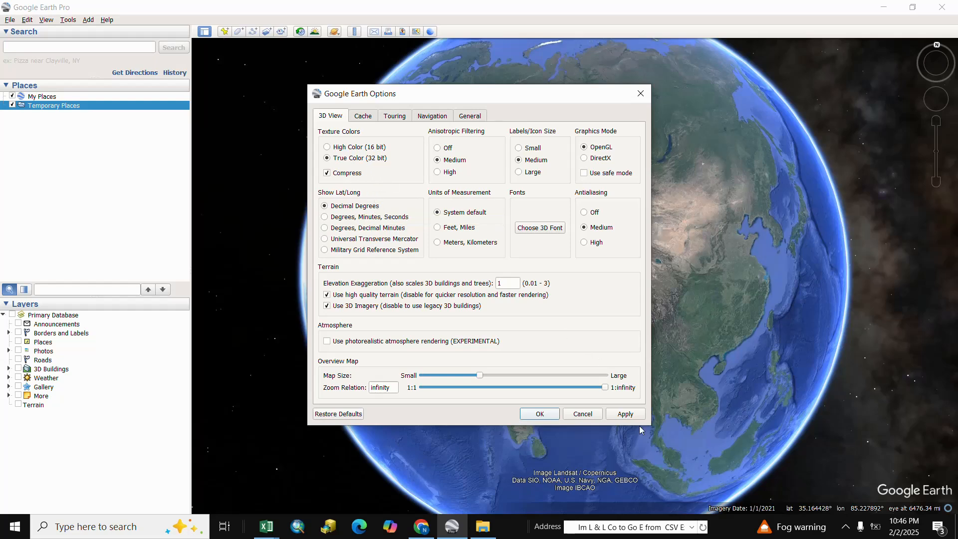
left_click(626, 416)
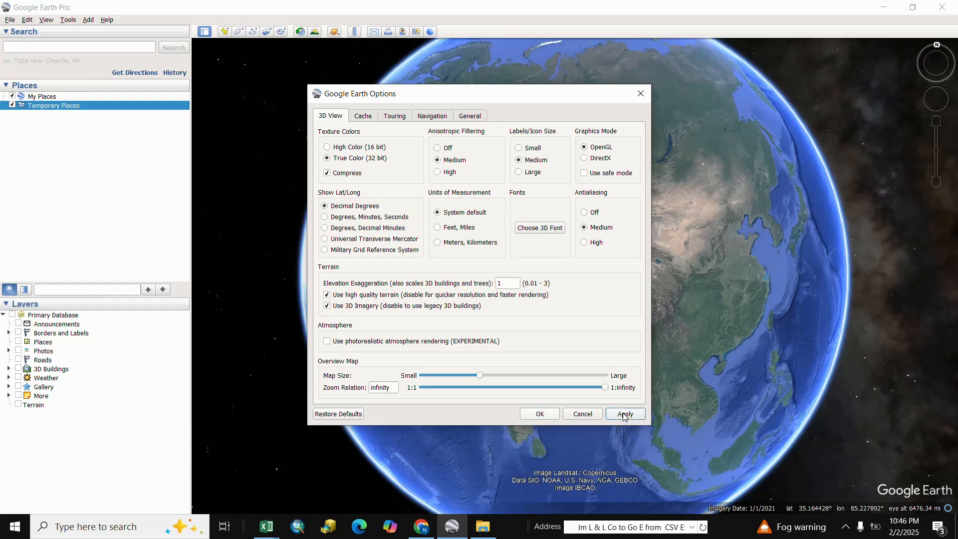
left_click(538, 415)
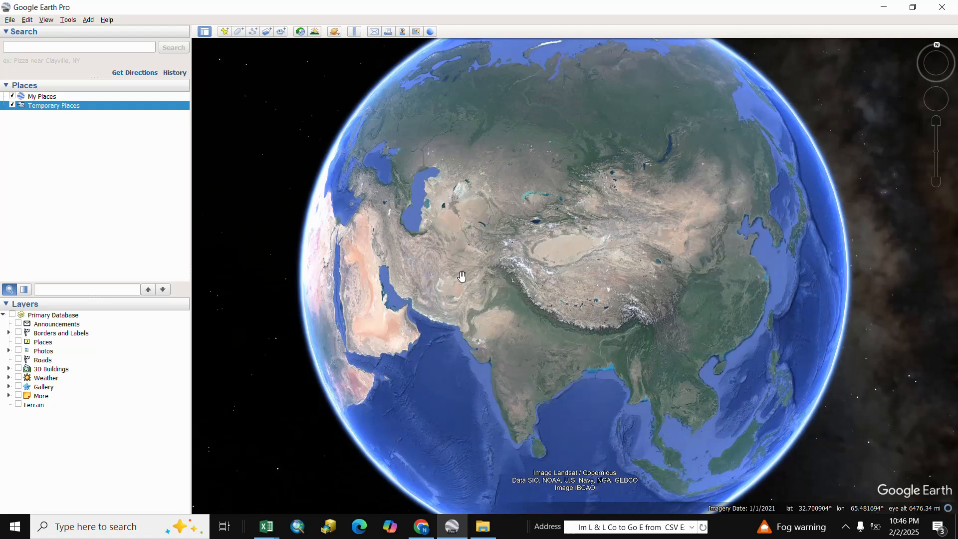
Step: Start importing the SupportStructure_1 CSV file from the Desktop
left_click(10, 21)
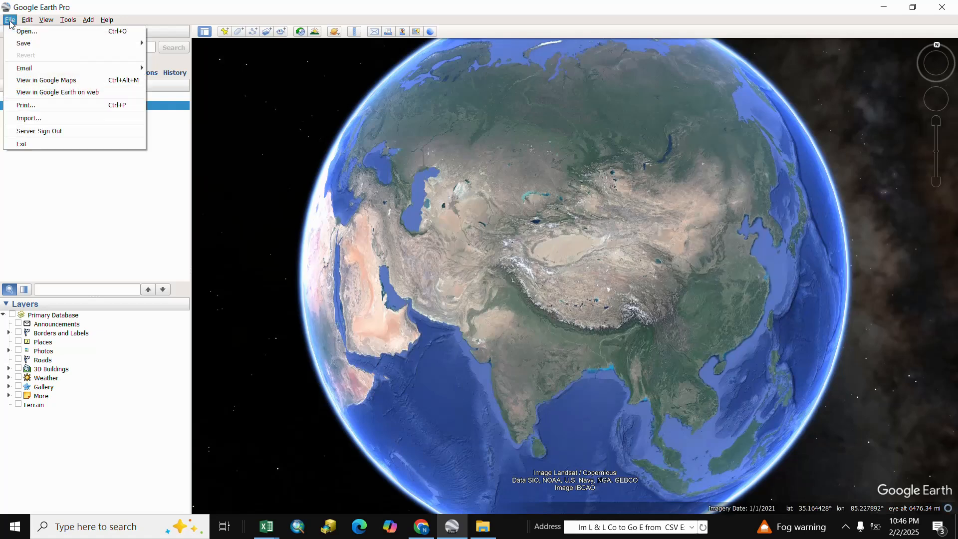
left_click(25, 118)
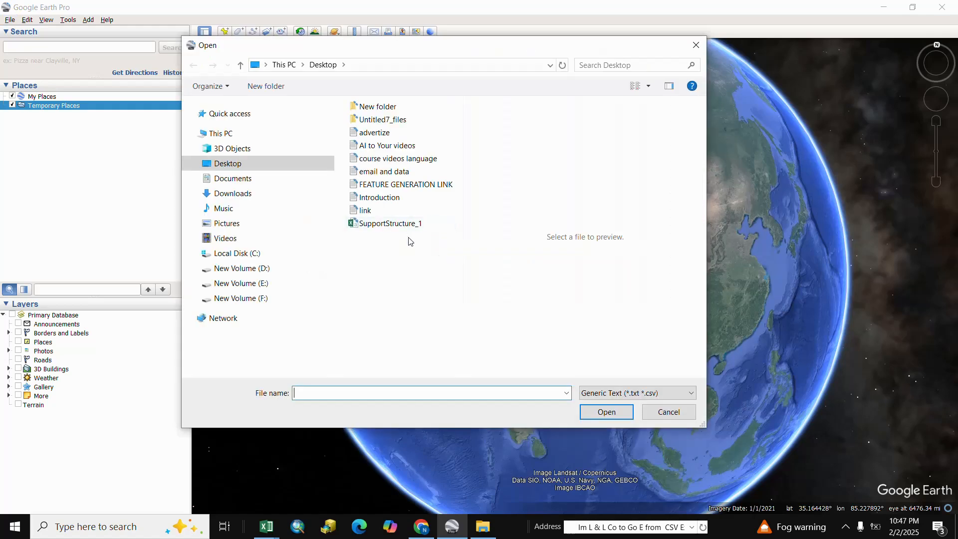
left_click(379, 227)
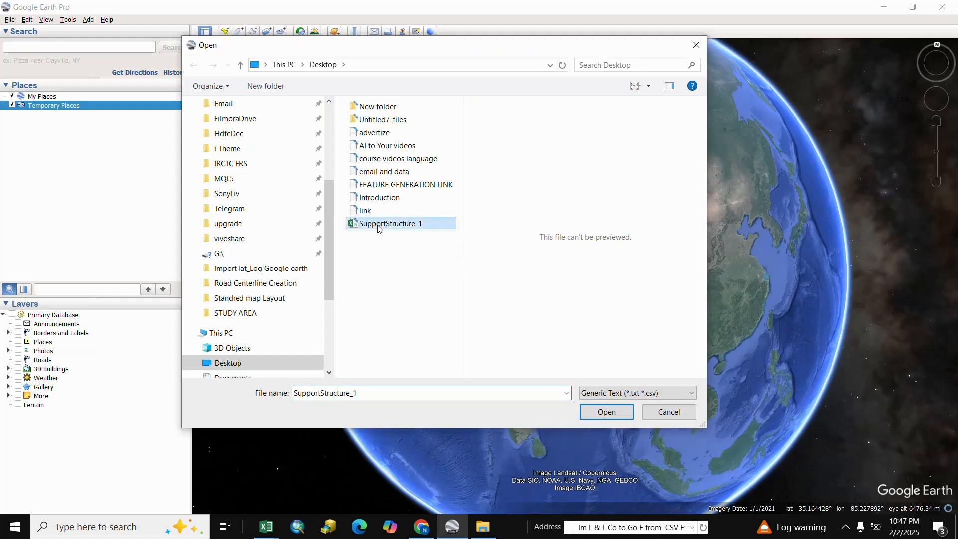
left_click(607, 413)
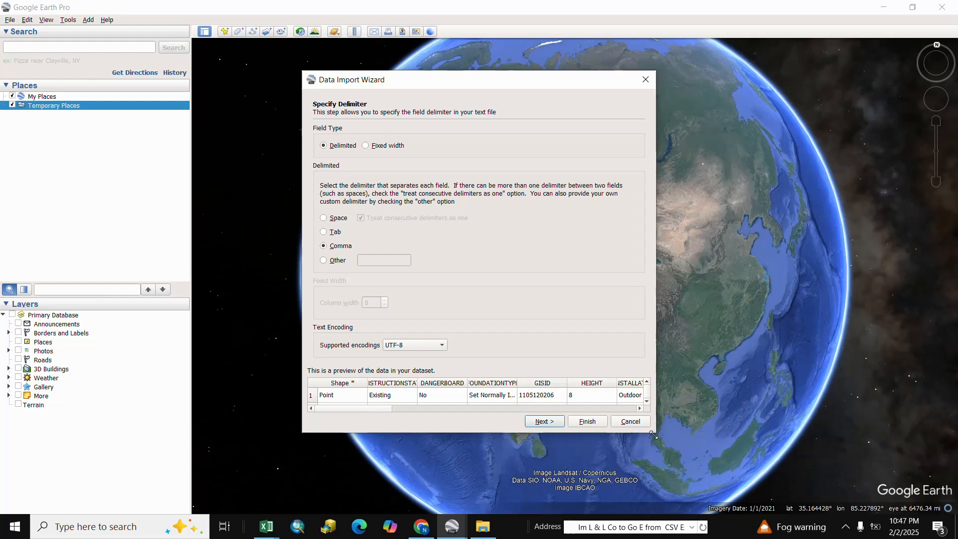
Step: Enlarge the import wizard, review the data preview, and accept the Delimited field type with Comma and UTF-8 encoding
left_click_drag(653, 436, 720, 493)
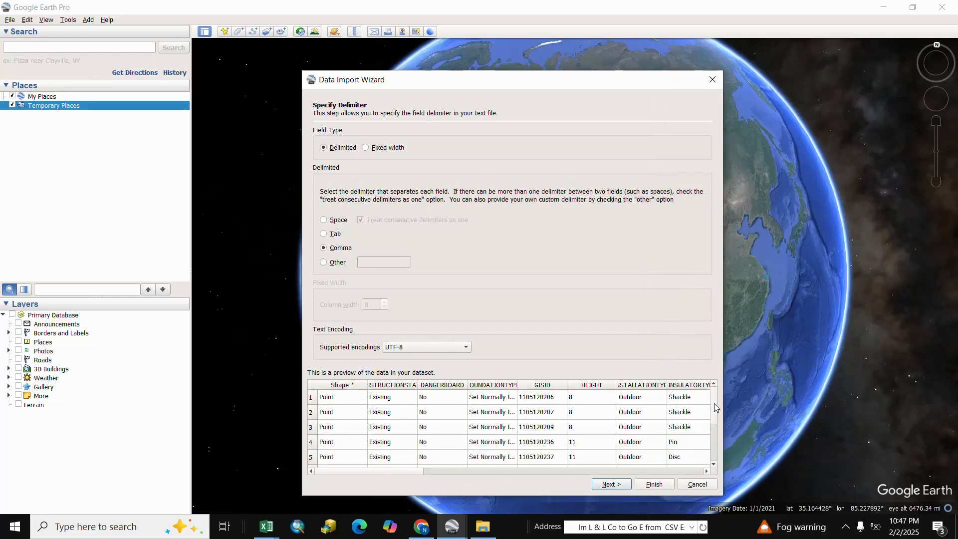
scroll(714, 403, "down", 2)
mouse_move(393, 473)
left_mouse_down()
mouse_move(672, 480)
mouse_move(392, 454)
left_mouse_up()
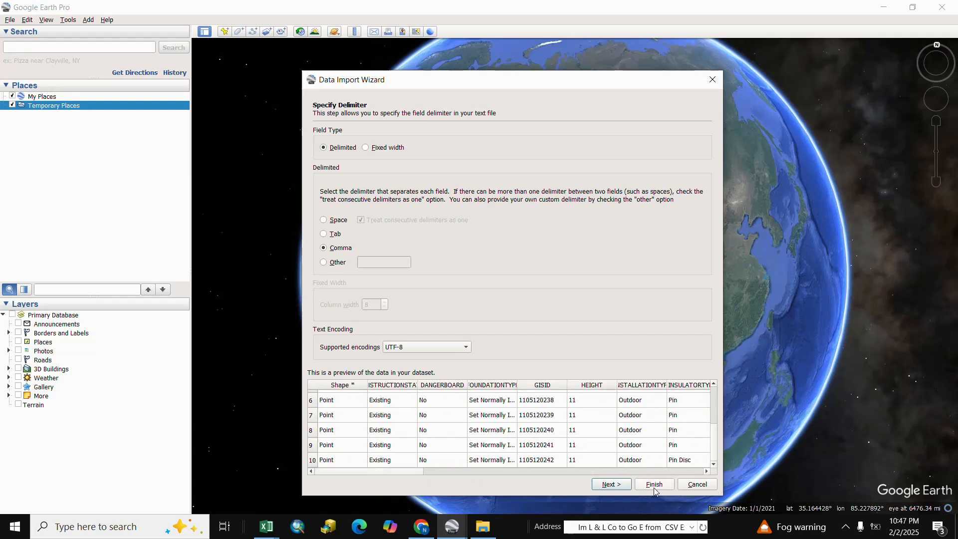
left_click(614, 487)
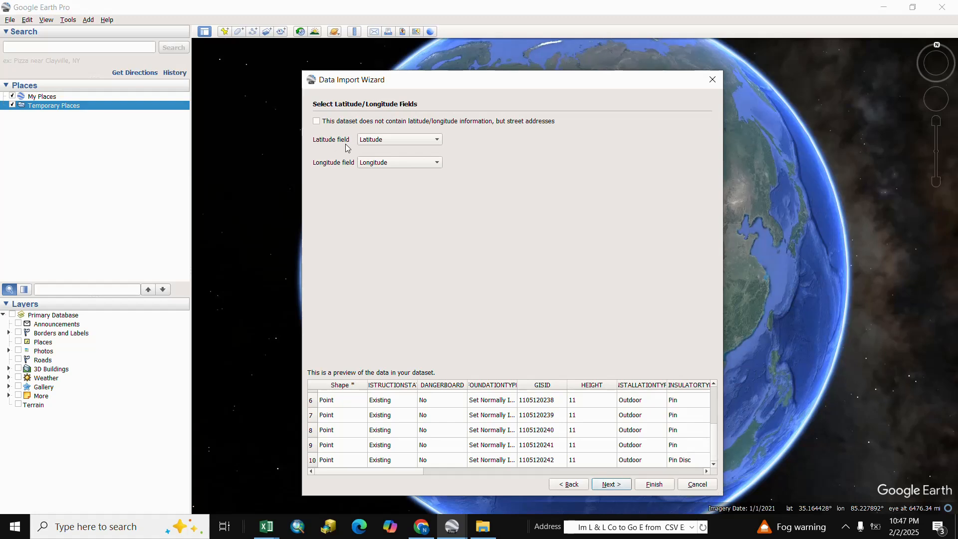
Step: Assign the Latitude column as the latitude field and the Longitude column as the longitude field, and continue to the field types
left_click(440, 139)
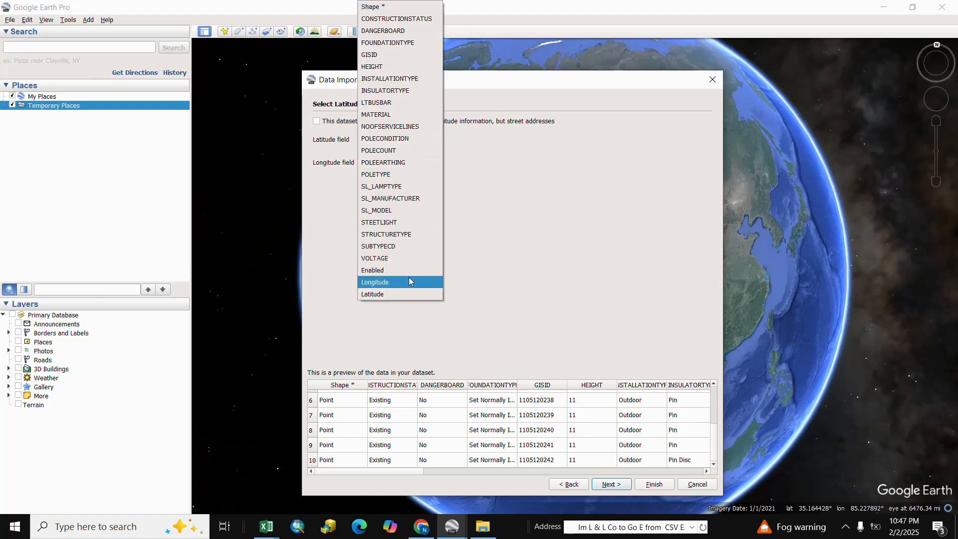
left_click(373, 295)
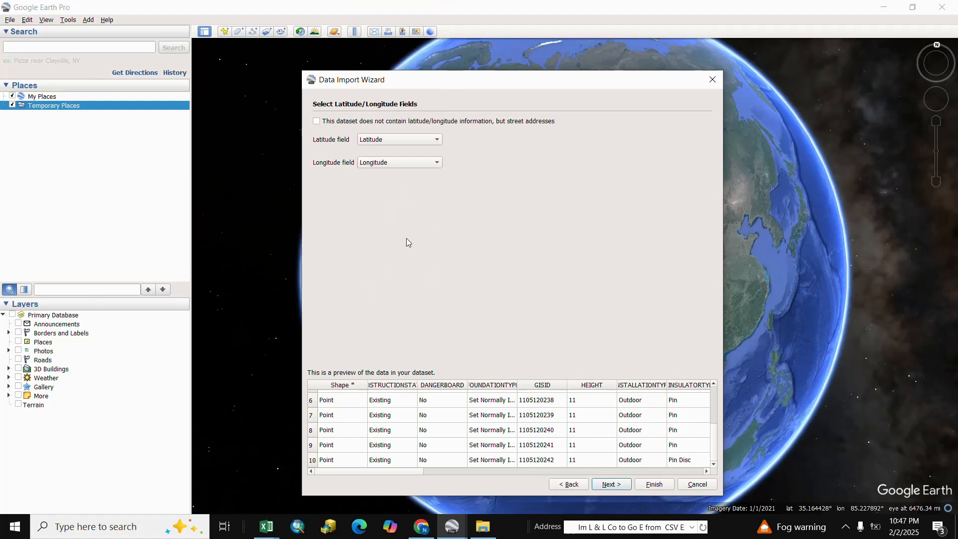
left_click(437, 163)
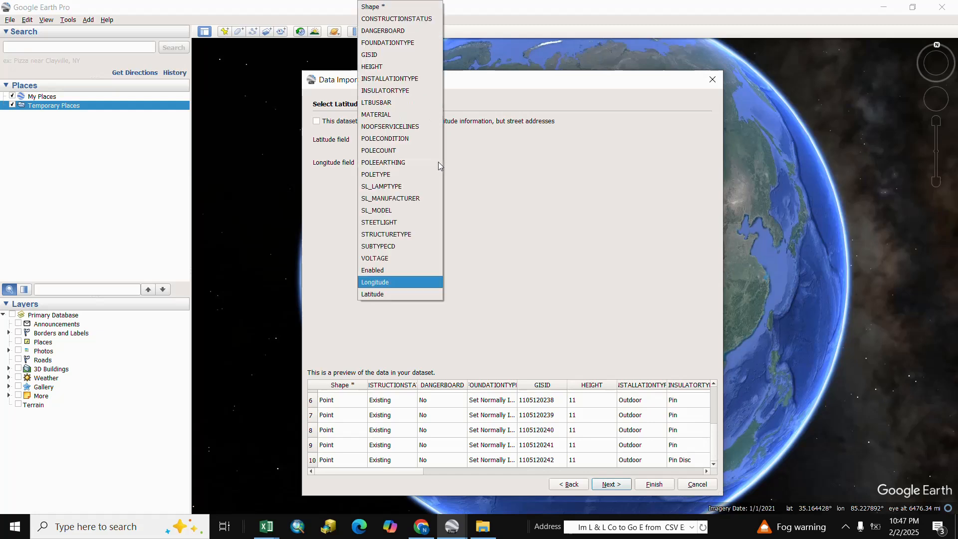
left_click(394, 283)
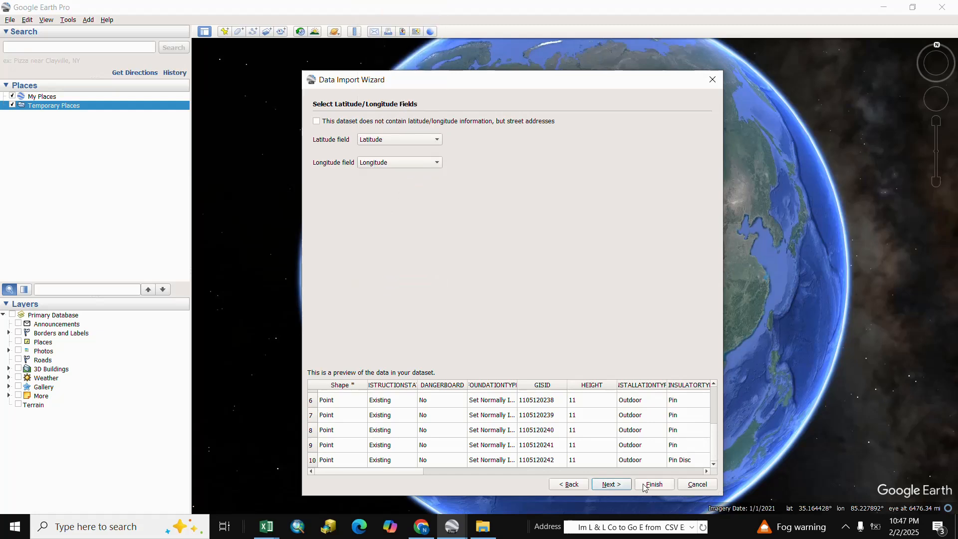
left_click(612, 484)
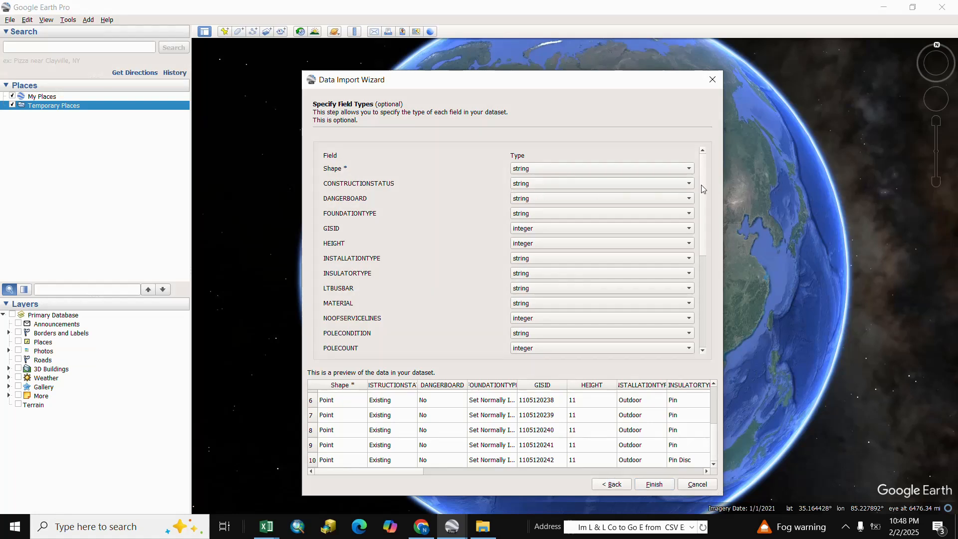
Step: Set the Shape field's type to string
mouse_move(703, 188)
left_mouse_down()
mouse_move(696, 272)
mouse_move(700, 190)
left_mouse_up()
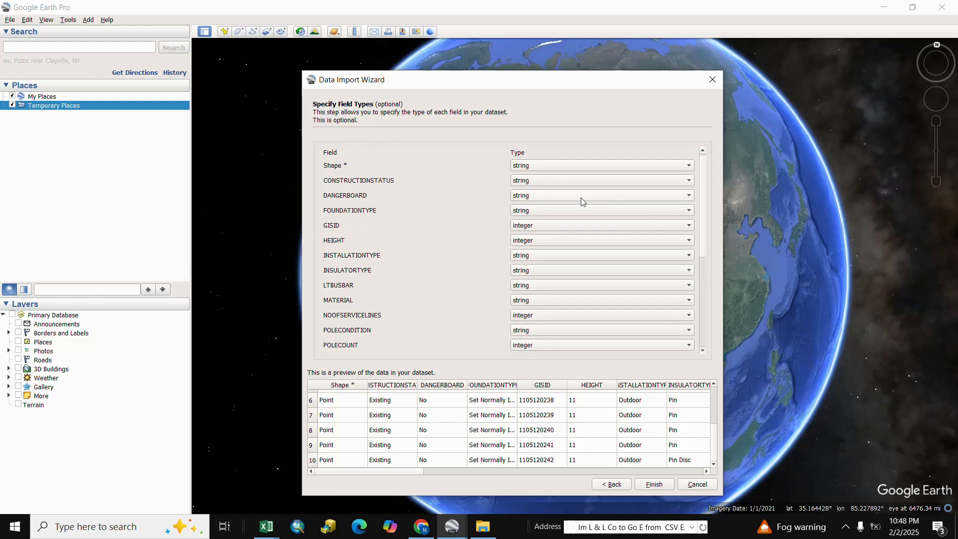
left_click(681, 169)
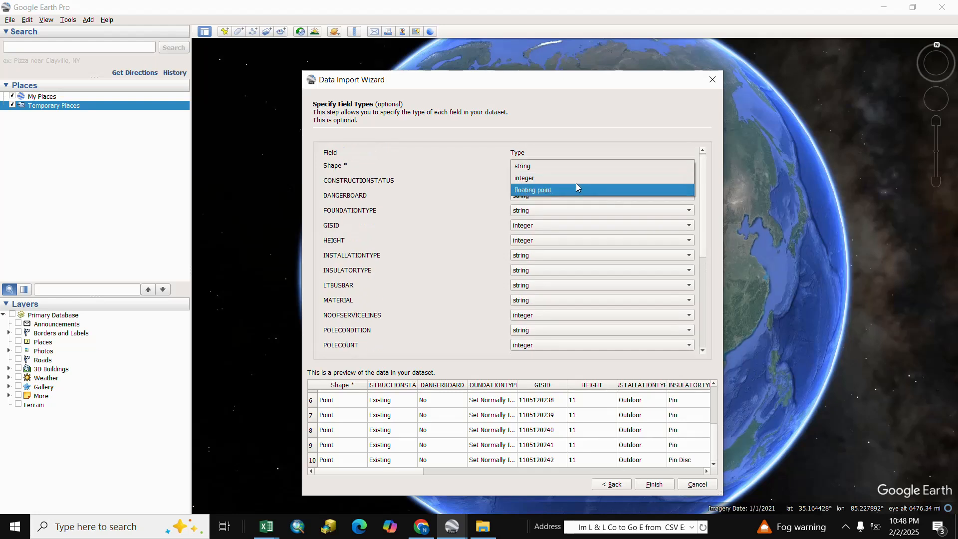
left_click(543, 169)
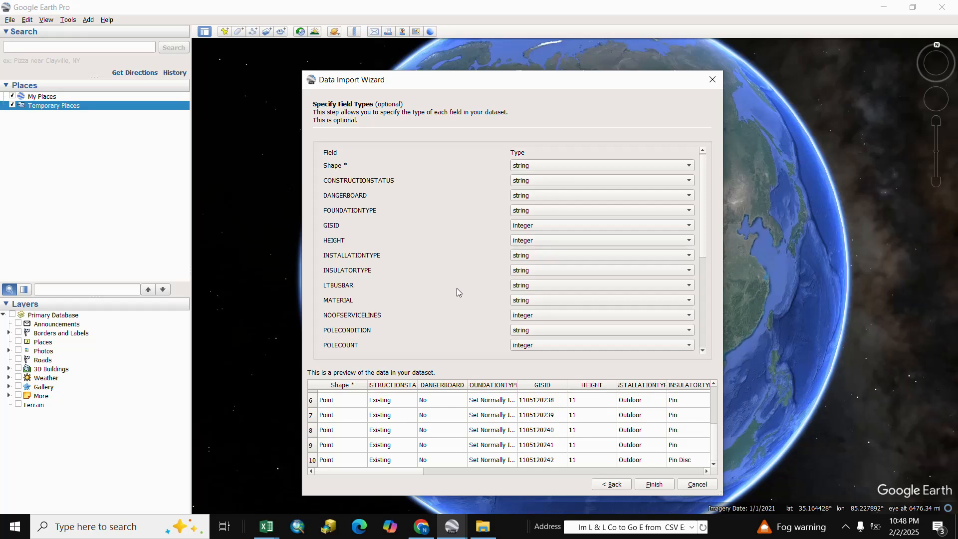
Step: Finish the data import with the remaining field types as they are, and choose to create a new style template
scroll(456, 288, "down", 3)
scroll(456, 289, "down", 1)
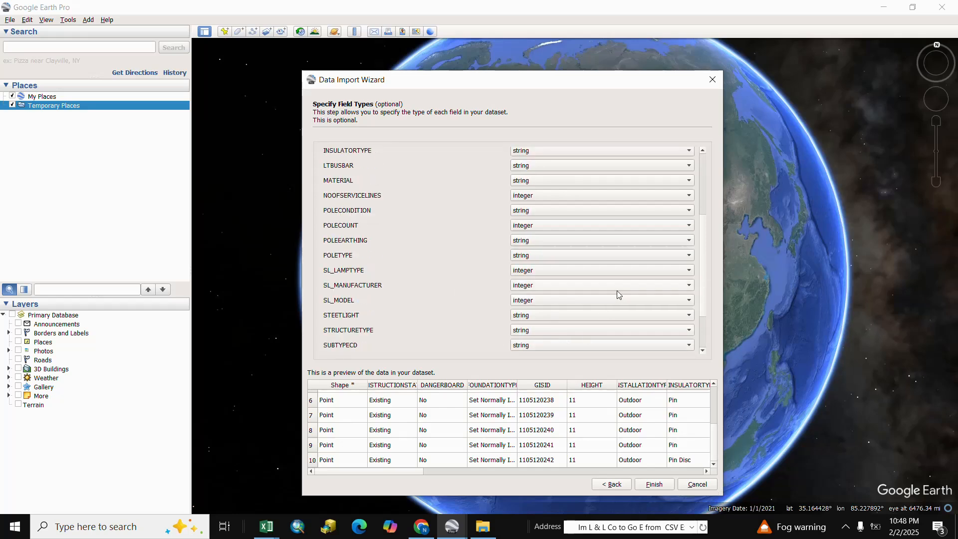
left_click(658, 486)
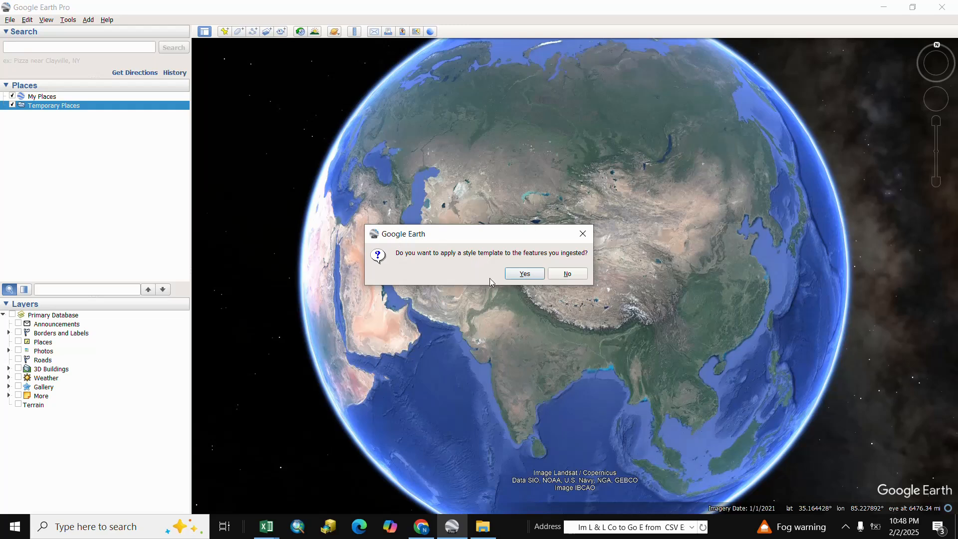
left_click(522, 276)
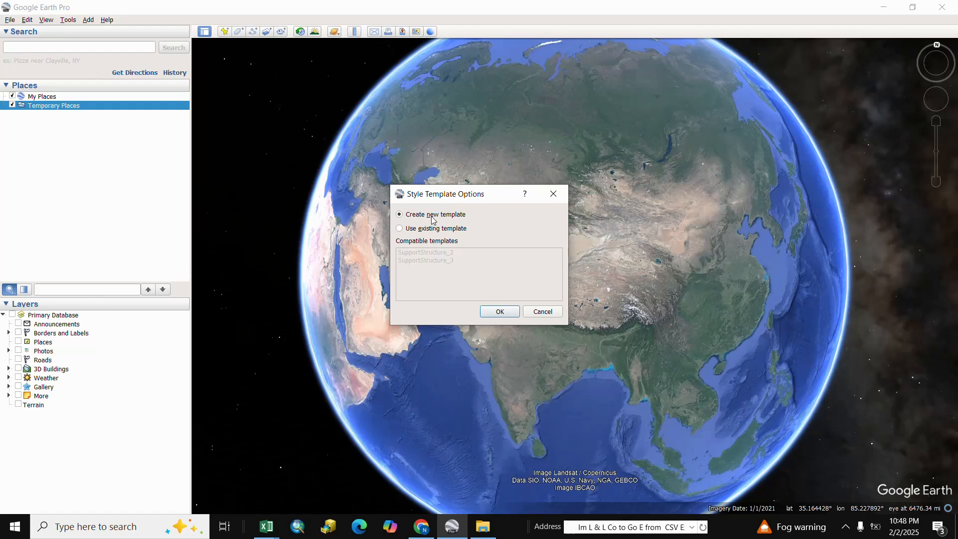
left_click(500, 311)
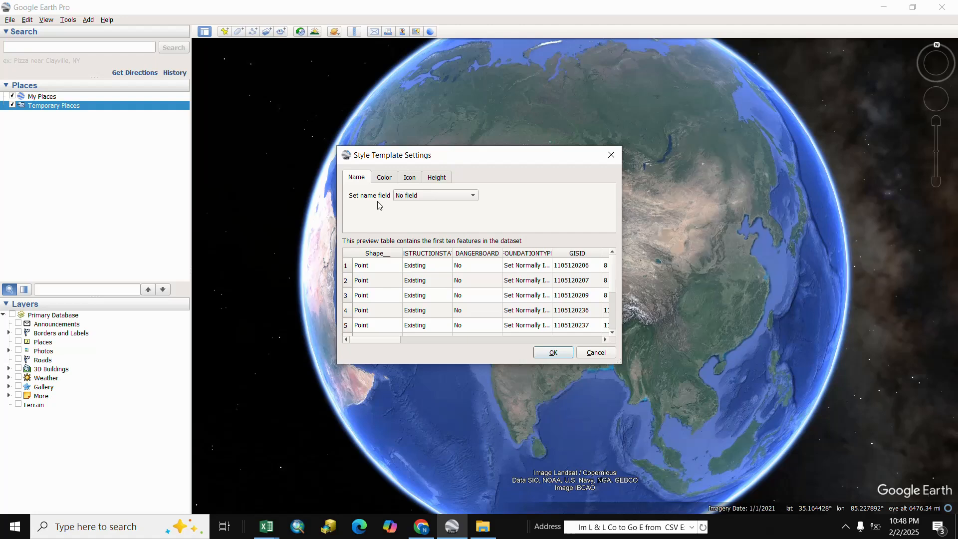
Step: Set GISID as the name field in the style template
left_click(474, 196)
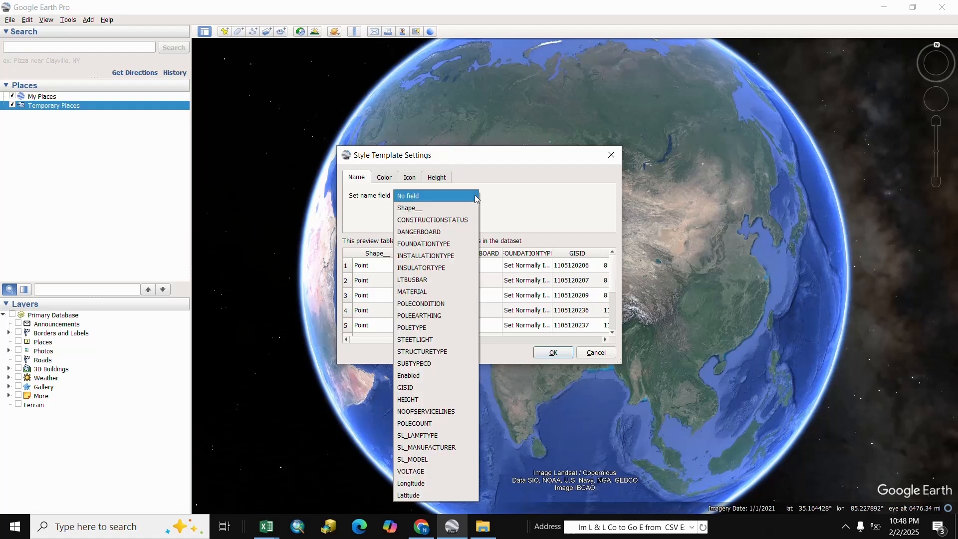
left_click(405, 390)
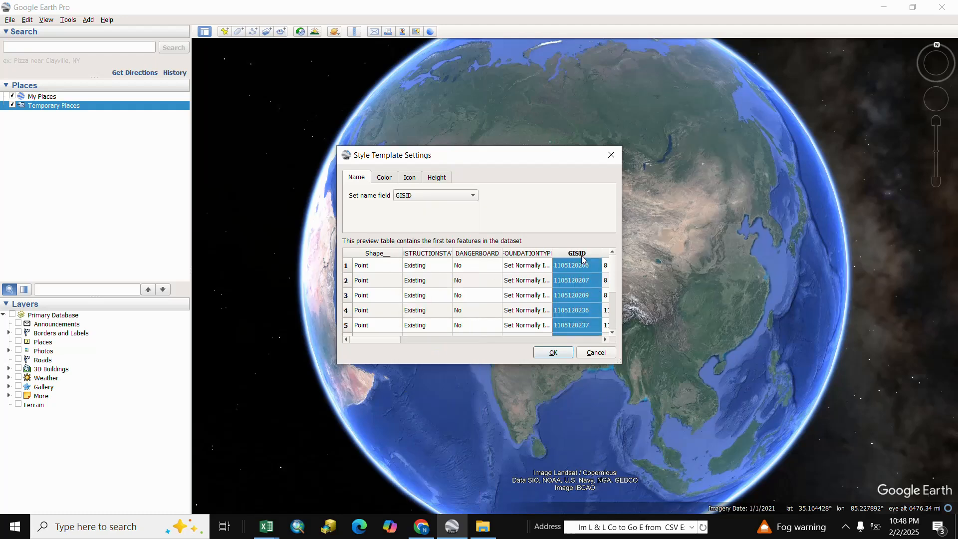
left_click_drag(382, 341, 362, 343)
Step: Use red as the single color for all features in the style template
left_click(387, 178)
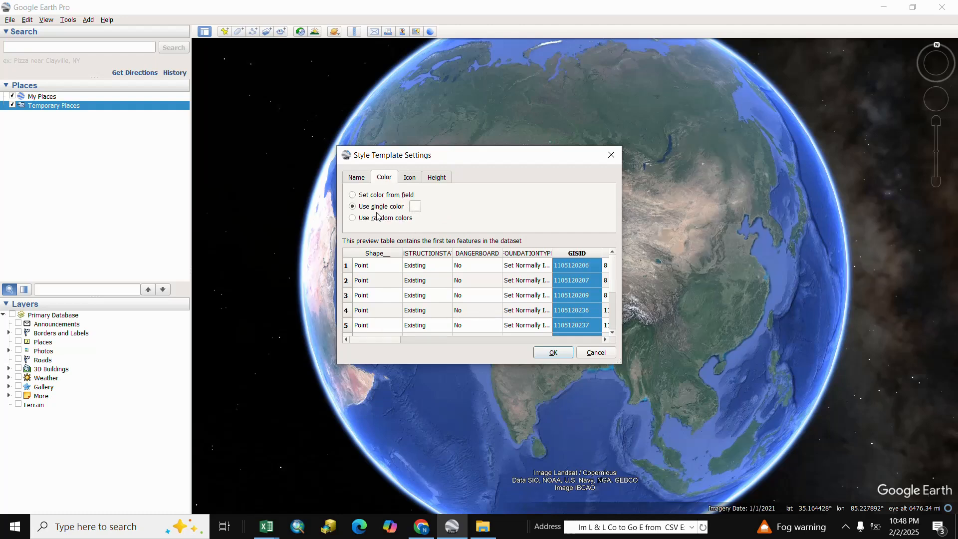
left_click(415, 208)
left_click(373, 211)
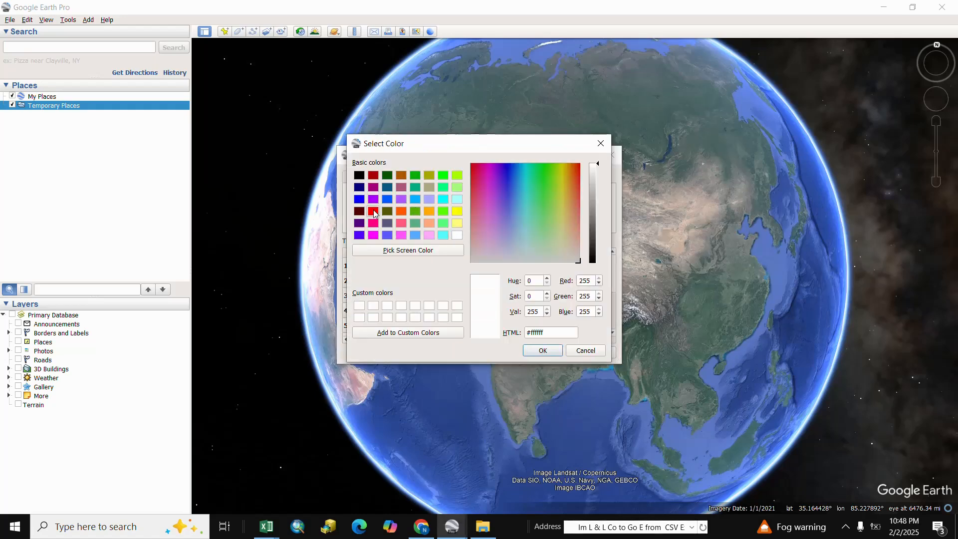
left_click(541, 351)
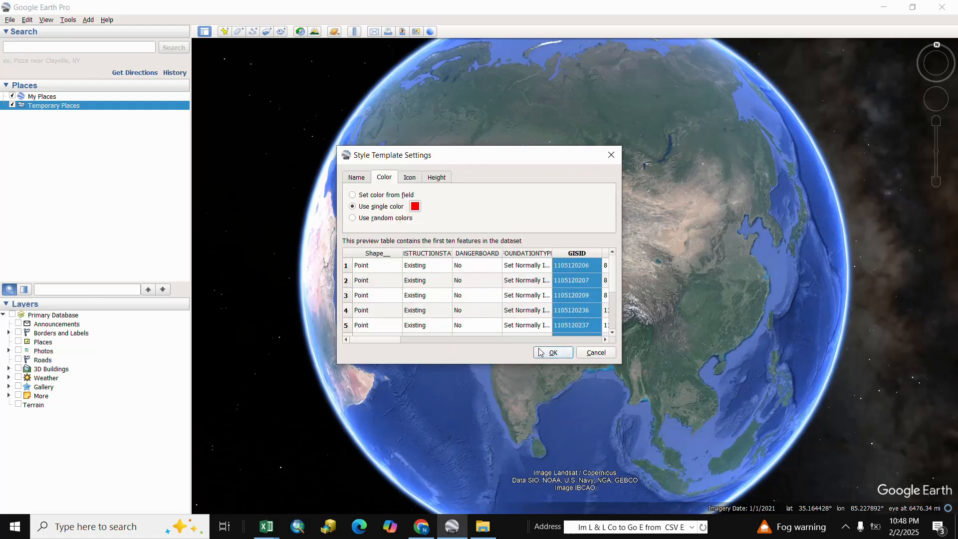
Step: Keep the same icon for all features and the clamping to ground, and accept the style template settings
left_click(412, 178)
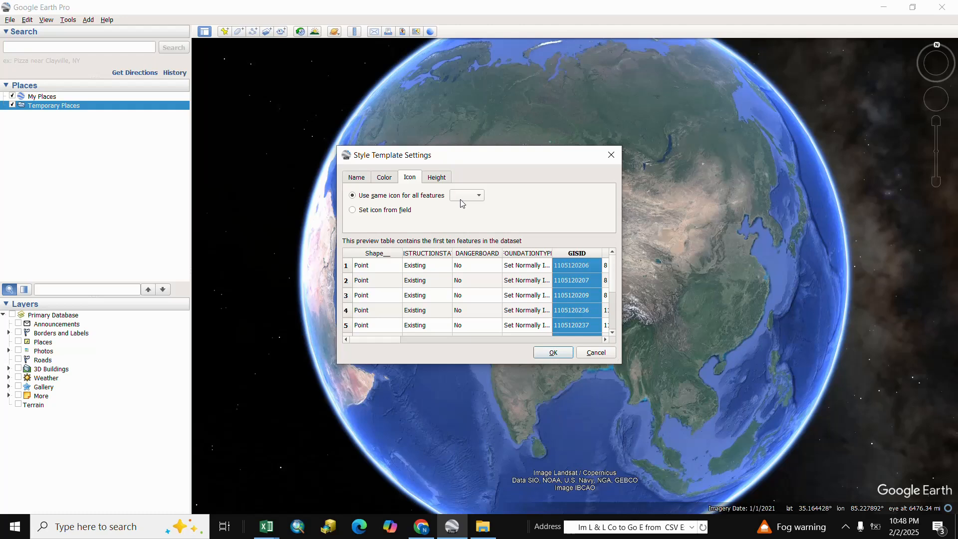
left_click(442, 179)
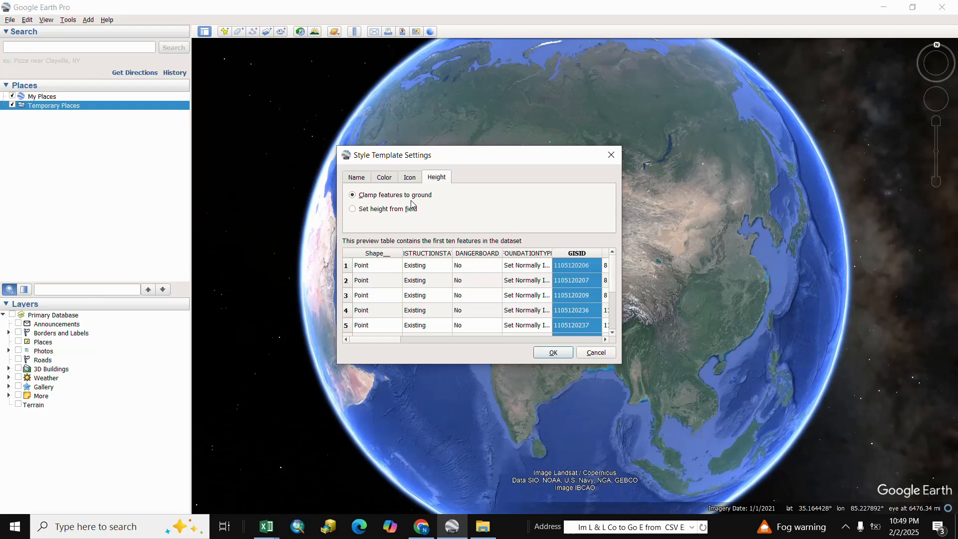
left_click(553, 353)
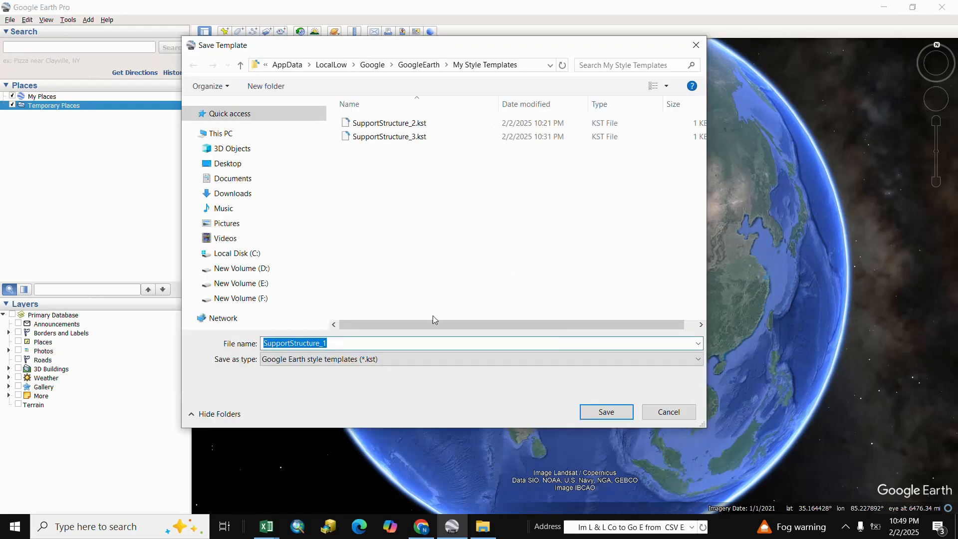
Step: Save the style template as SupportStructure_4 and display the imported SupportStructure_1.csv points on the map
left_click(335, 344)
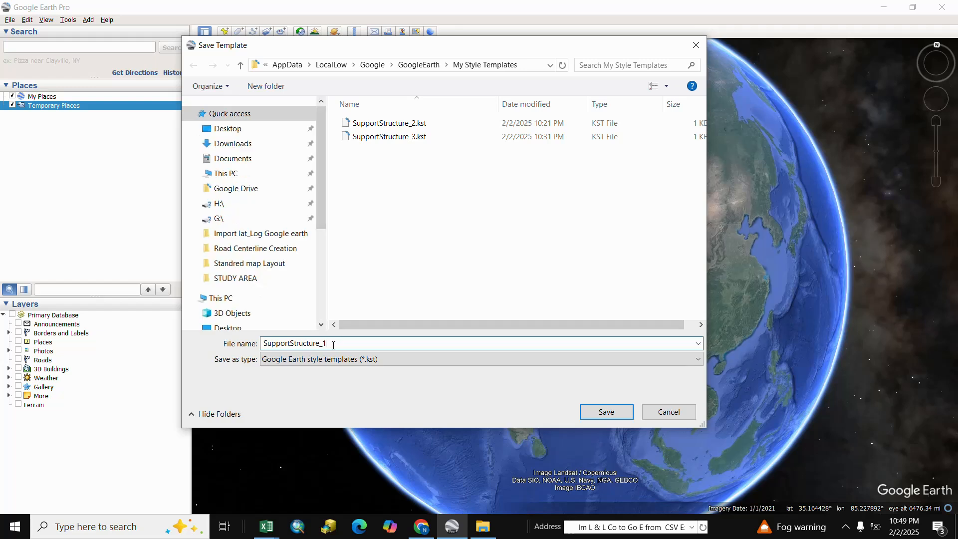
key("BackSpace")
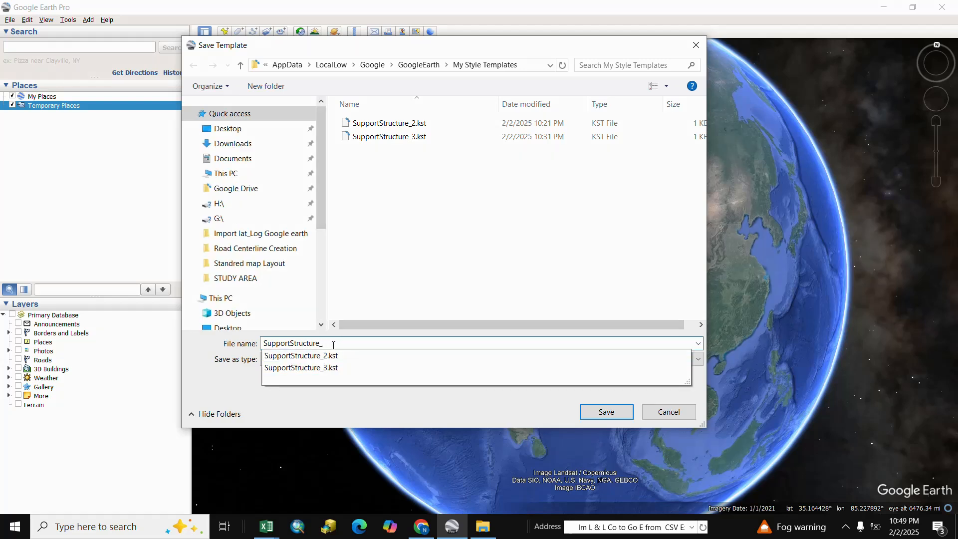
type("4")
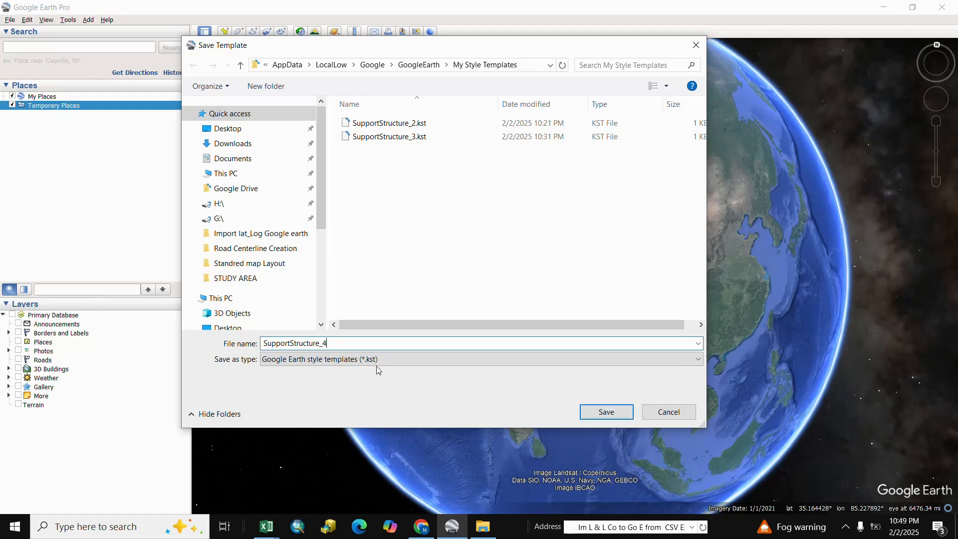
left_click(606, 411)
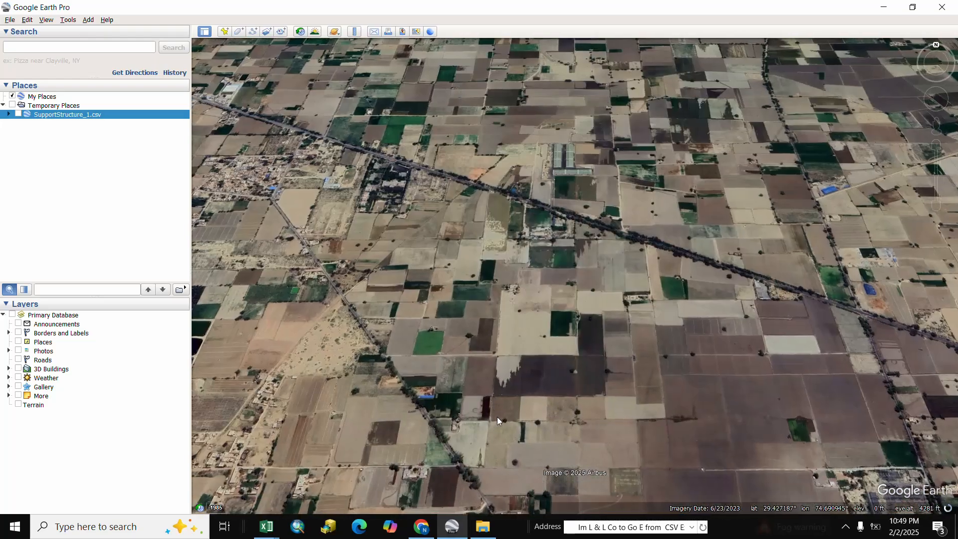
scroll(432, 296, "down", 3)
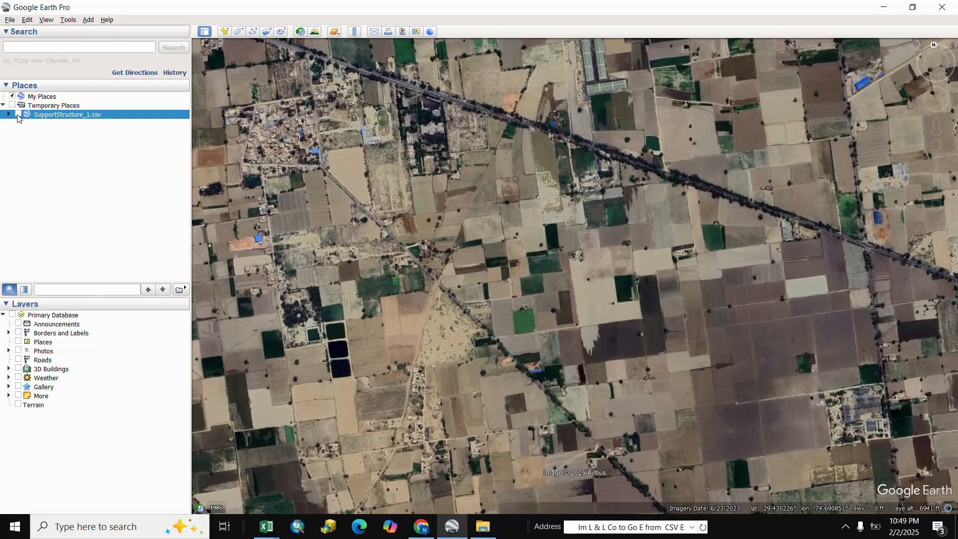
left_click(18, 115)
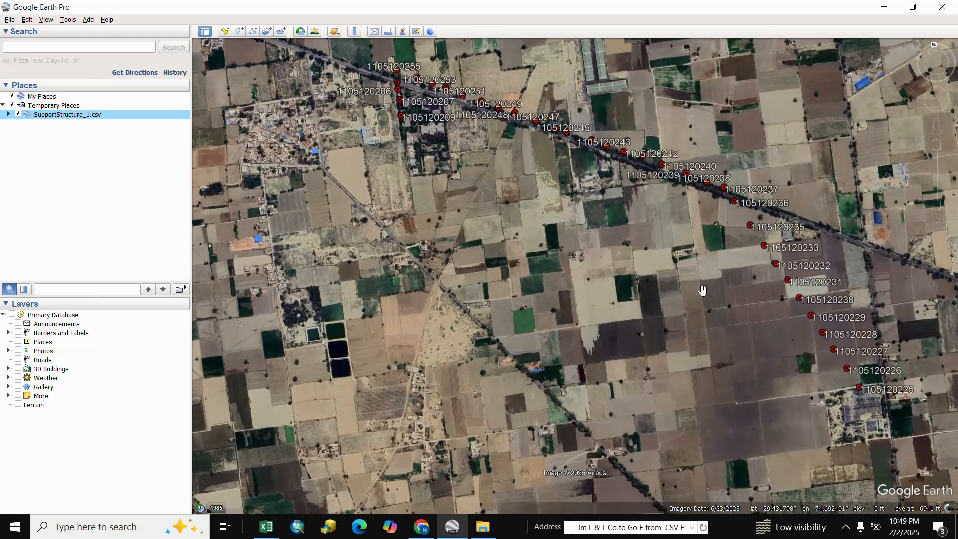
Step: Examine the imported support structure points and their GISID labels along the road and across the fields
scroll(702, 290, "up", 3)
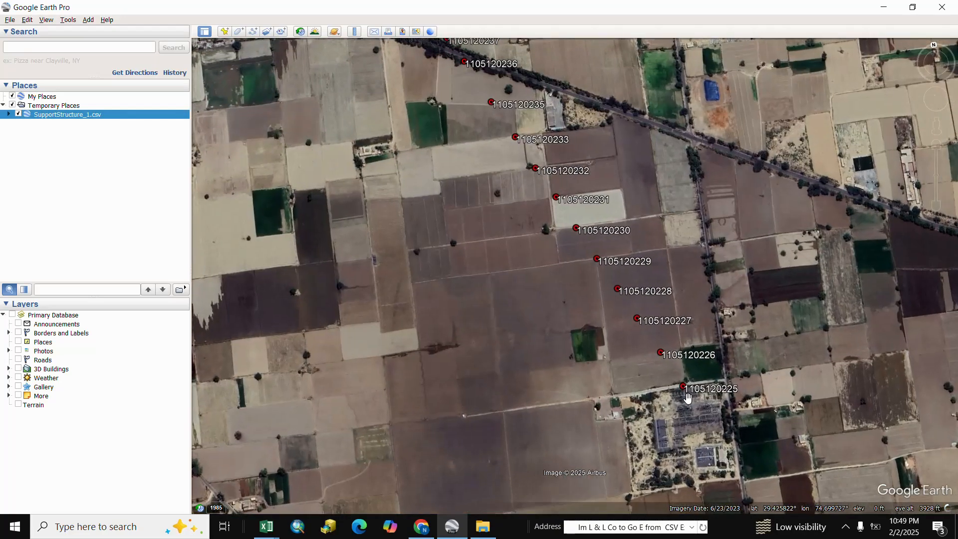
scroll(688, 398, "up", 2)
left_click_drag(619, 348, 661, 401)
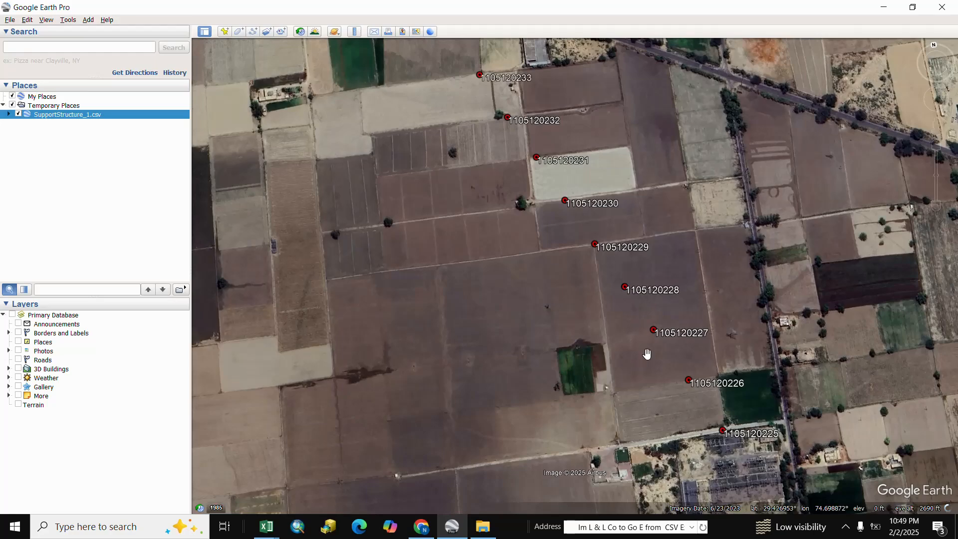
scroll(647, 353, "down", 2)
left_click_drag(585, 298, 639, 366)
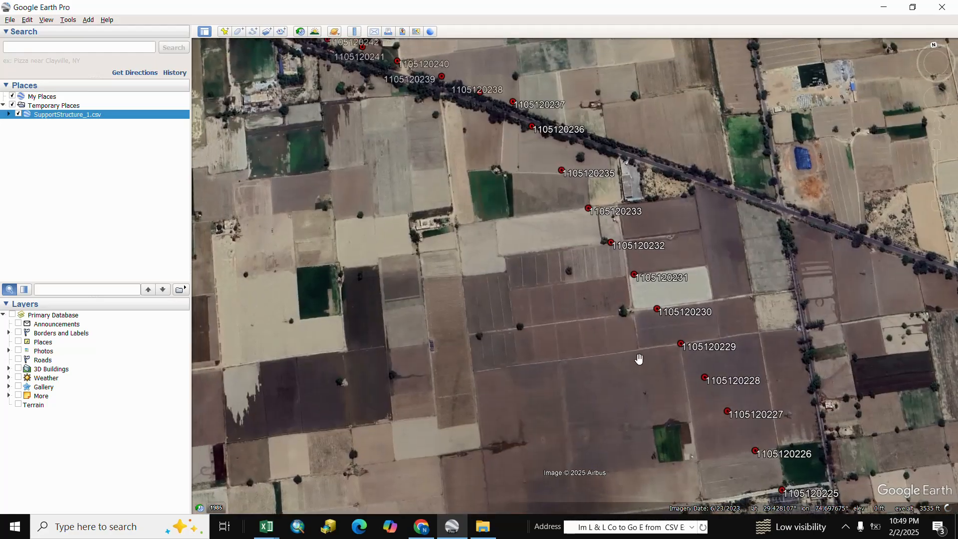
scroll(749, 384, "up", 2)
left_click_drag(606, 226, 698, 403)
left_click_drag(446, 178, 628, 315)
left_click_drag(442, 291, 551, 325)
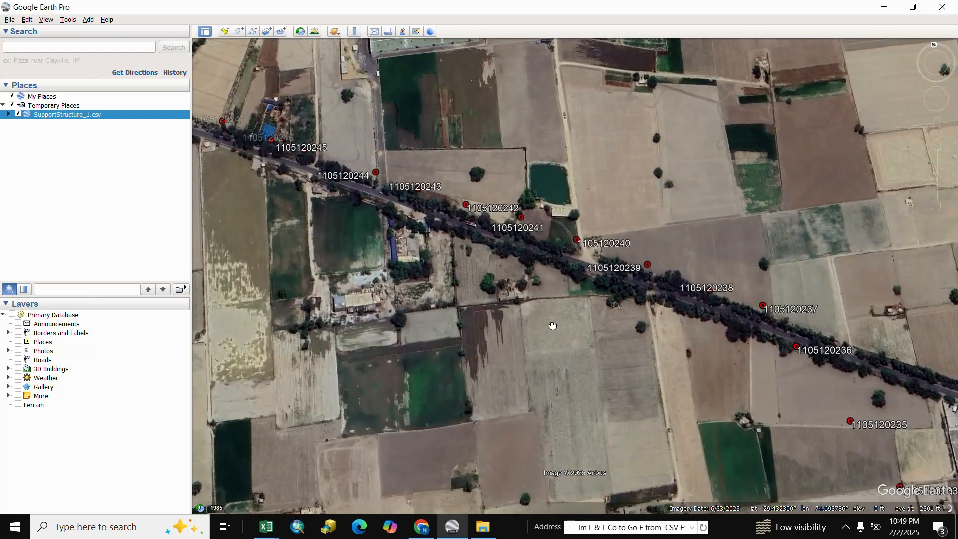
left_click_drag(435, 274, 558, 327)
scroll(432, 293, "down", 3)
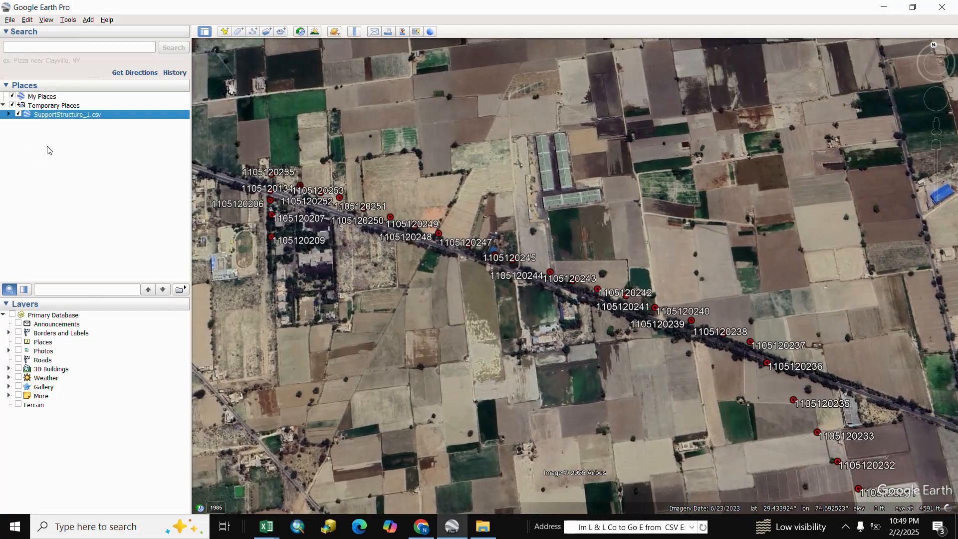
Step: Open the properties of the SupportStructure_1.csv folder and make all its points share one style
right_click(41, 116)
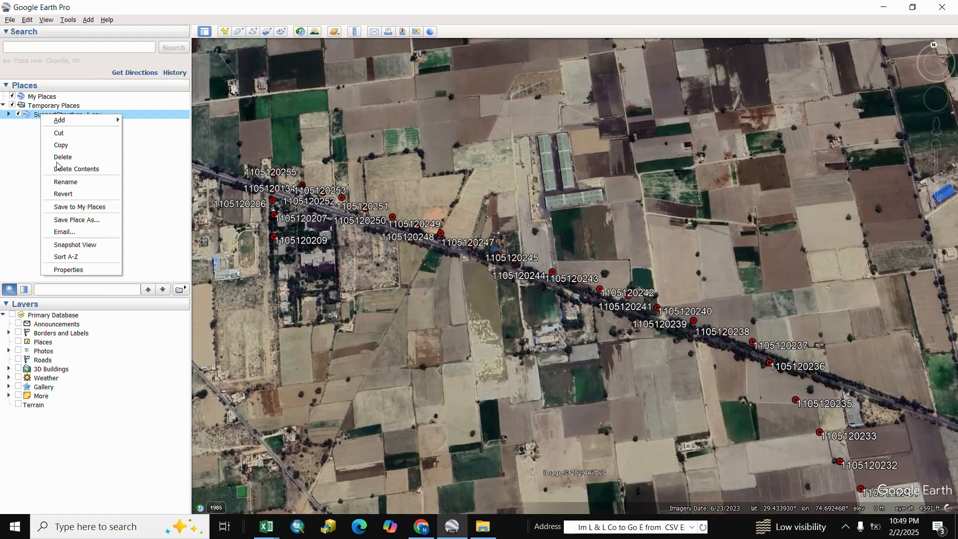
left_click(74, 272)
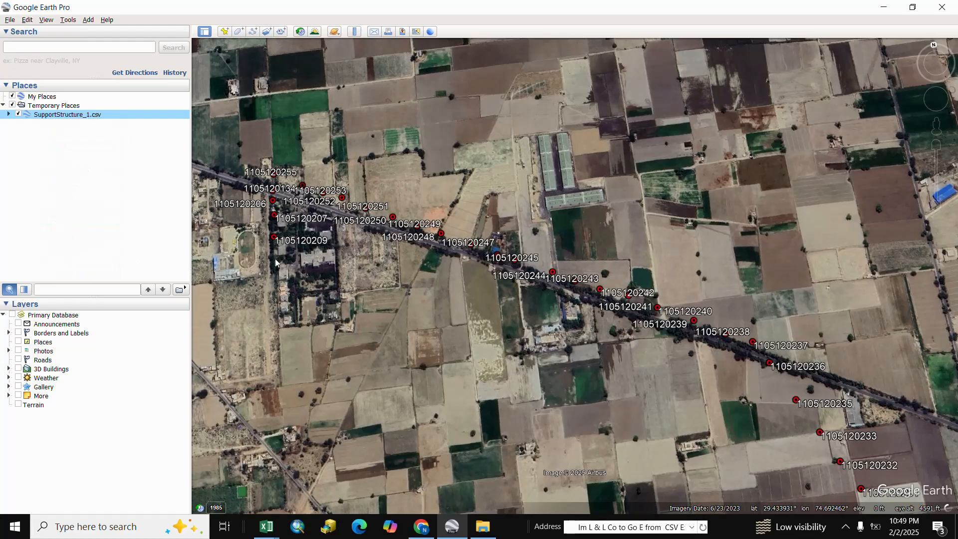
left_click_drag(872, 44, 680, 57)
left_click(643, 142)
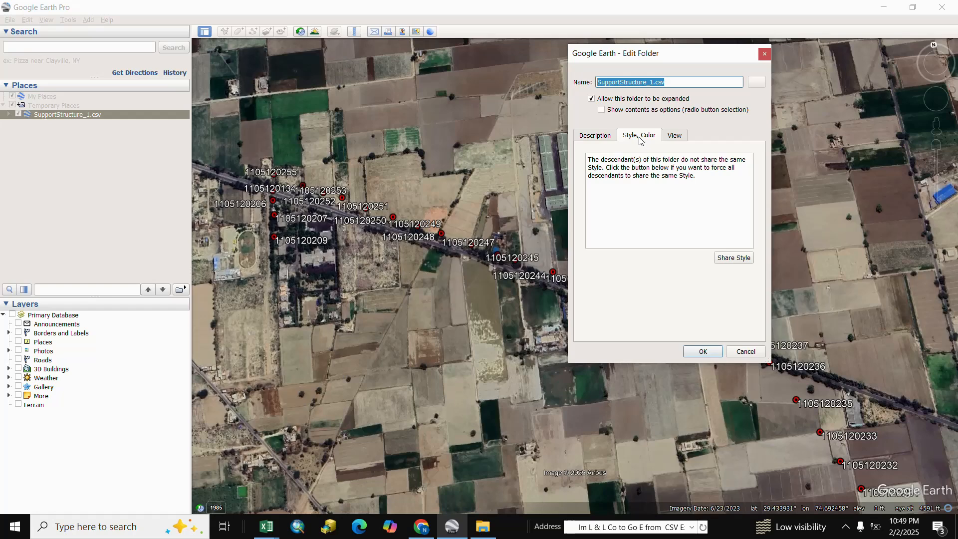
left_click(733, 258)
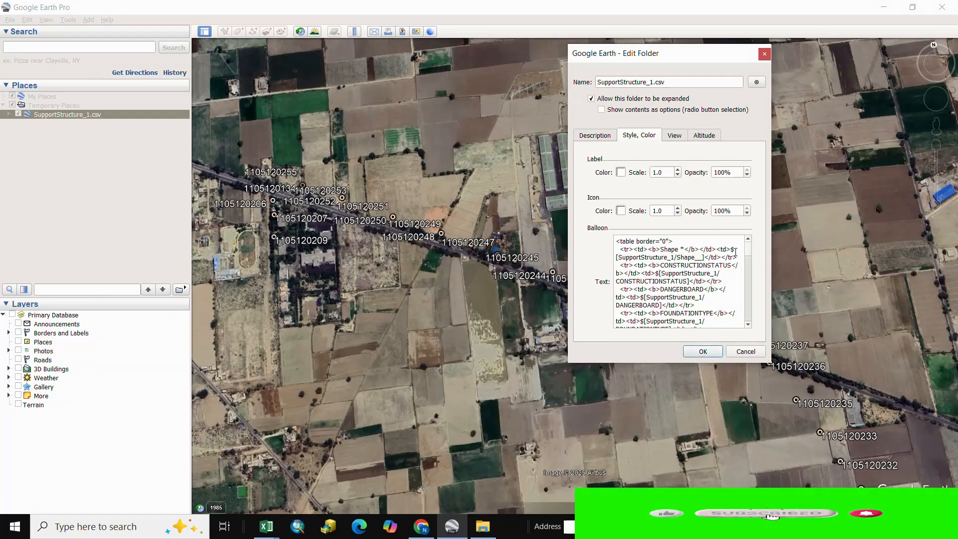
Step: Set the shared label color of the folder's points to red (#ff0000)
left_click(621, 173)
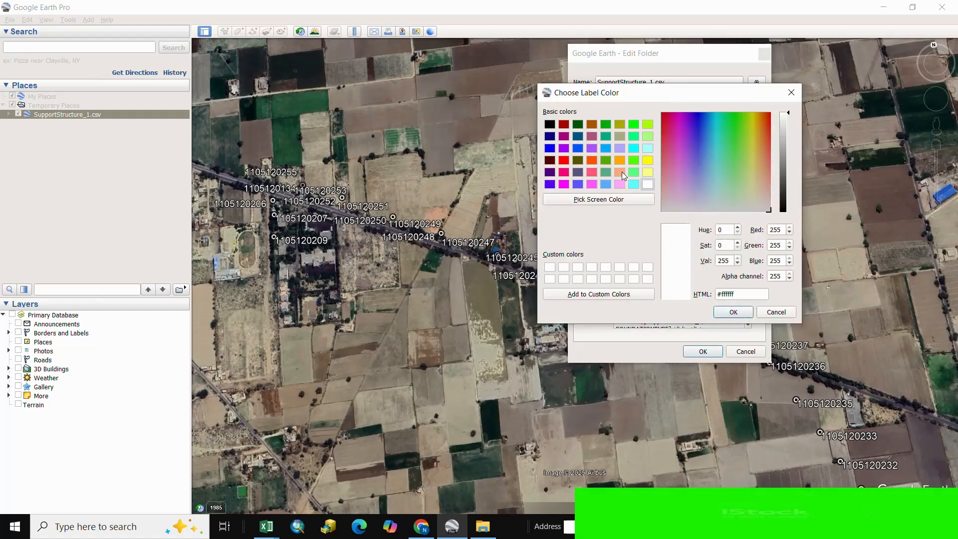
left_click(564, 160)
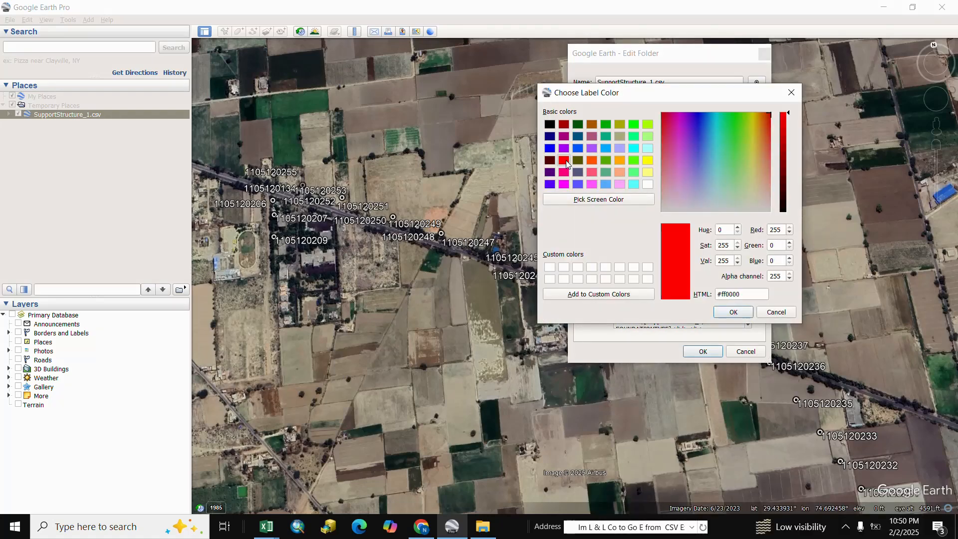
left_click(734, 313)
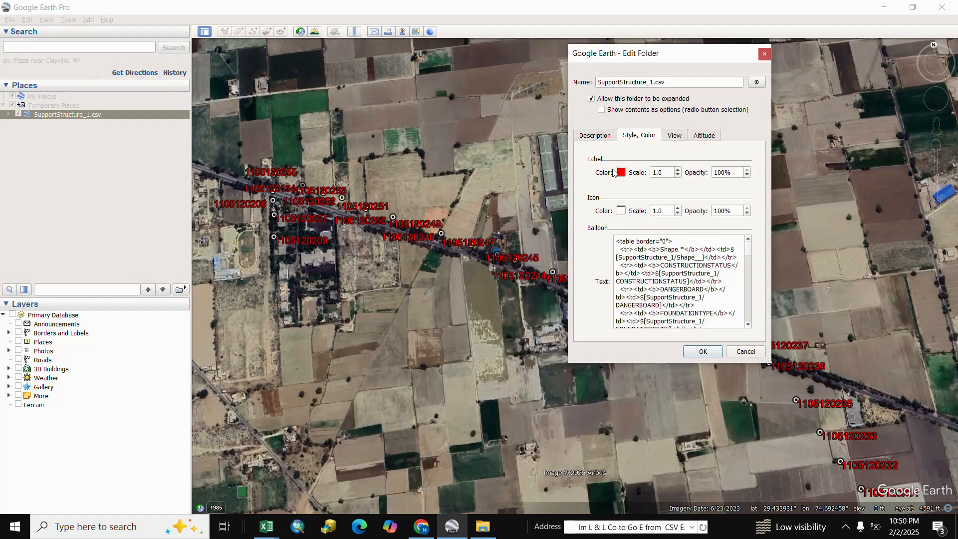
Step: Set the shared icon color of the folder's points to yellow (#ffff00)
left_click(621, 210)
left_click(648, 160)
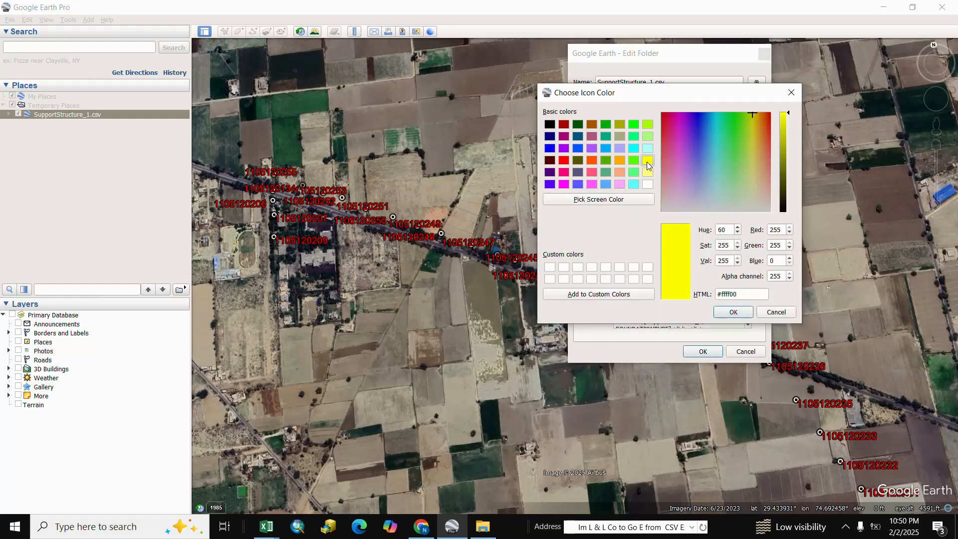
left_click(733, 311)
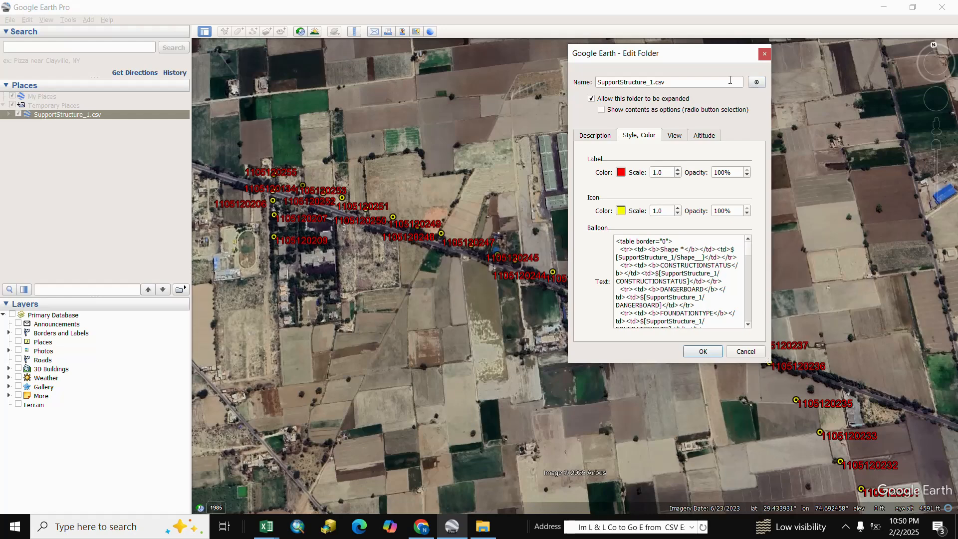
Step: Change the folder's placemark icon to the volcano symbol
left_click(759, 84)
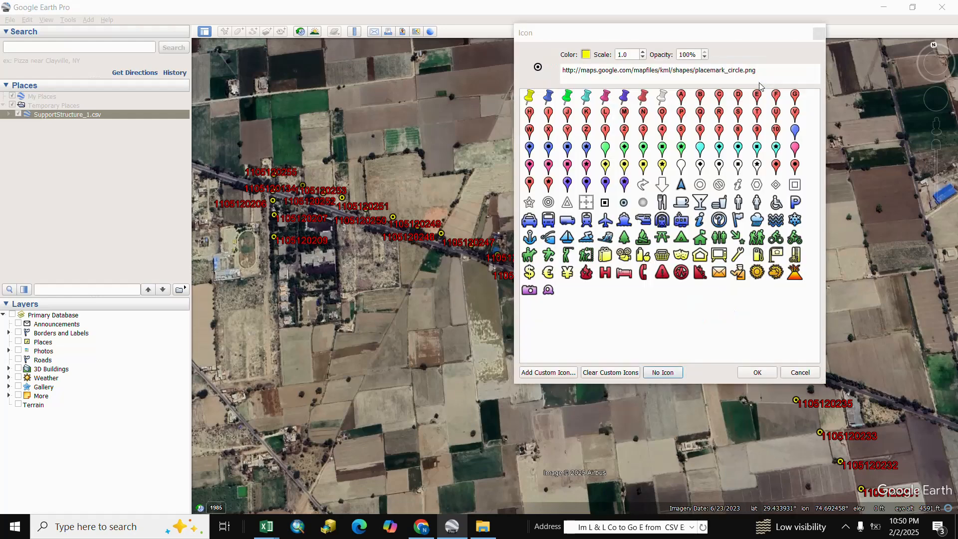
left_click(794, 273)
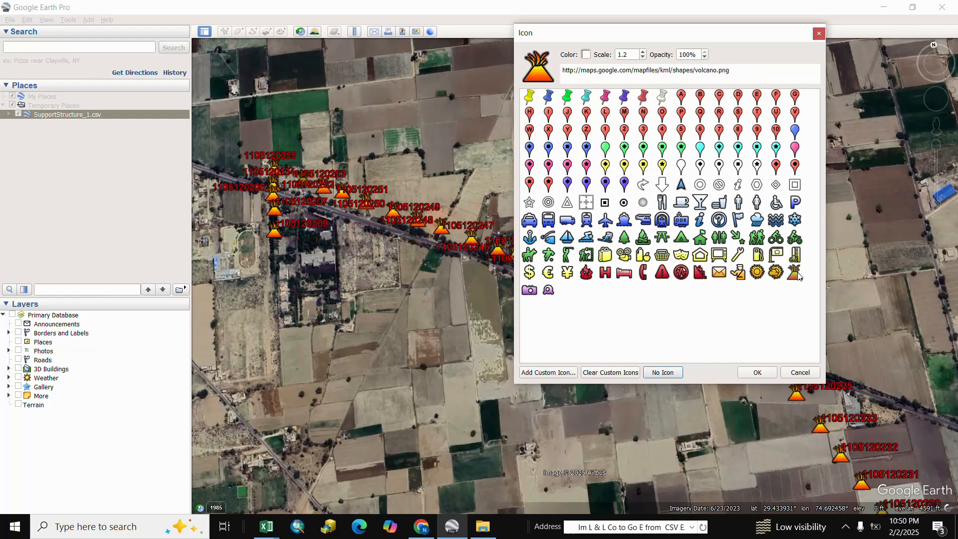
left_click(758, 373)
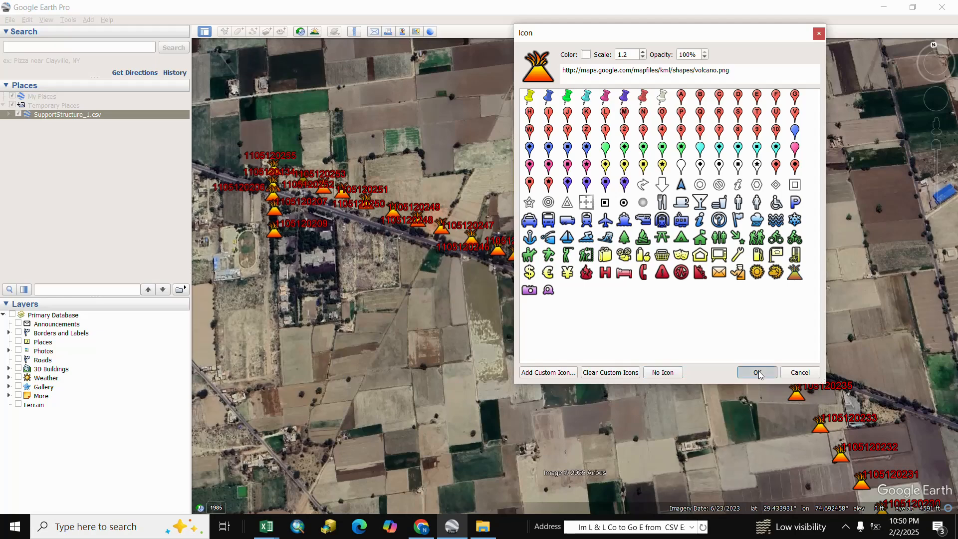
Step: Apply the folder's style changes and examine the restyled points along the road and down to the southernmost structure
left_click(703, 352)
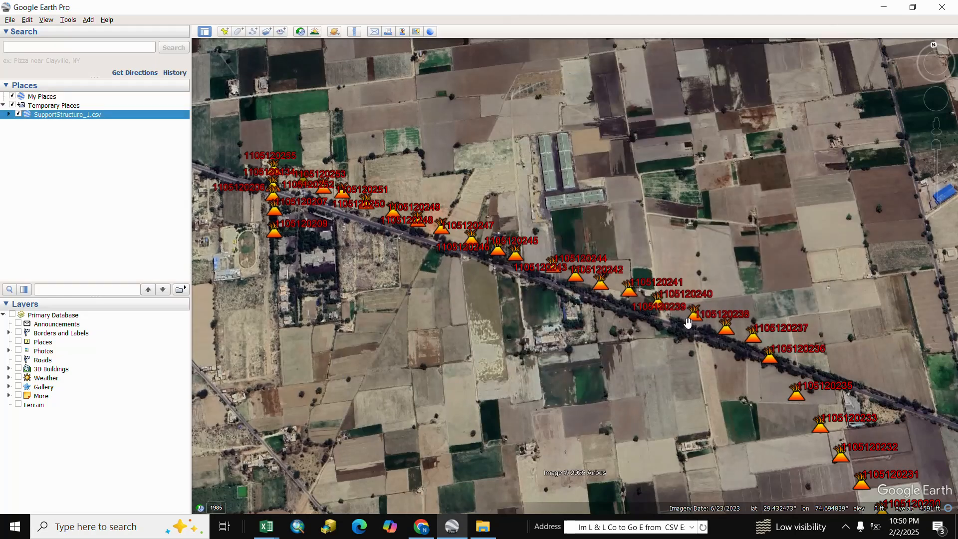
left_click_drag(747, 388, 615, 182)
scroll(721, 350, "up", 3)
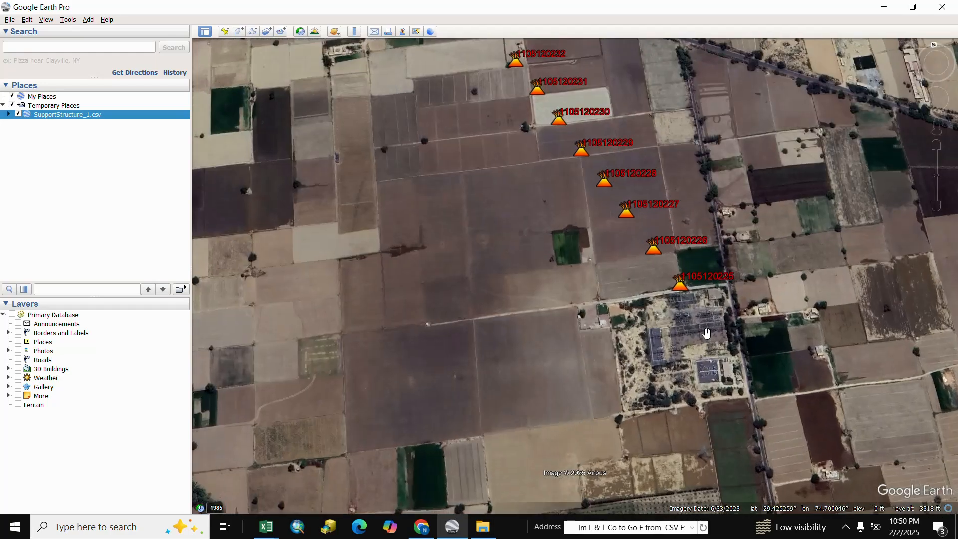
scroll(667, 269, "down", 3)
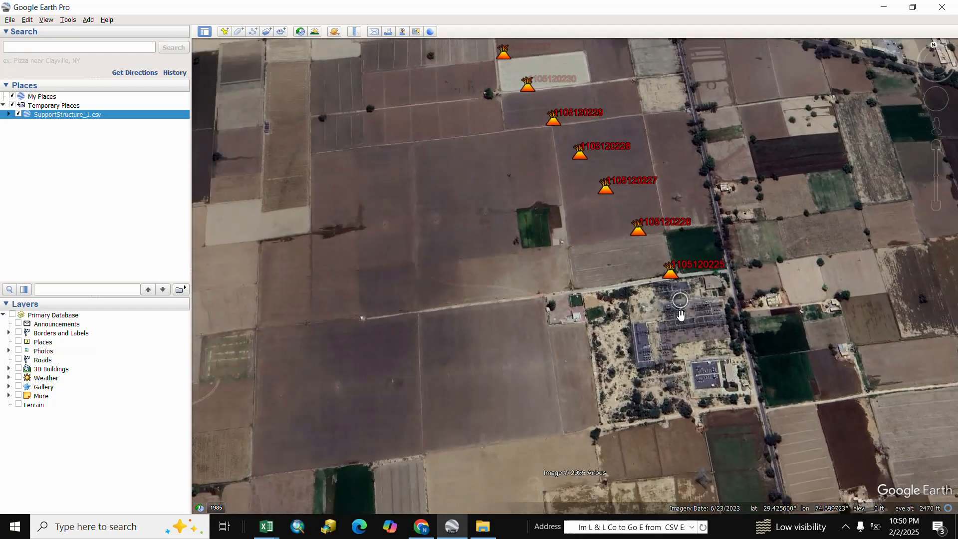
scroll(664, 272, "up", 2)
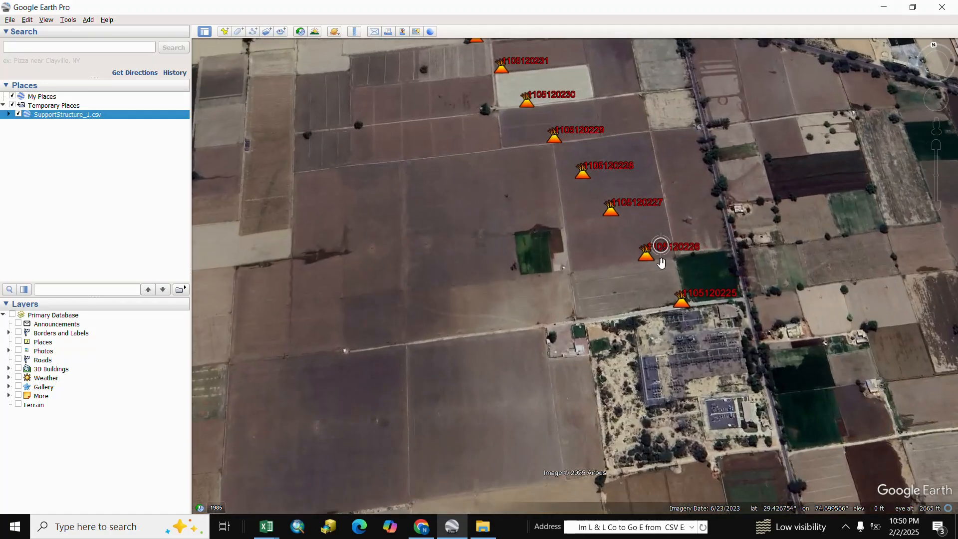
left_click_drag(611, 297, 645, 338)
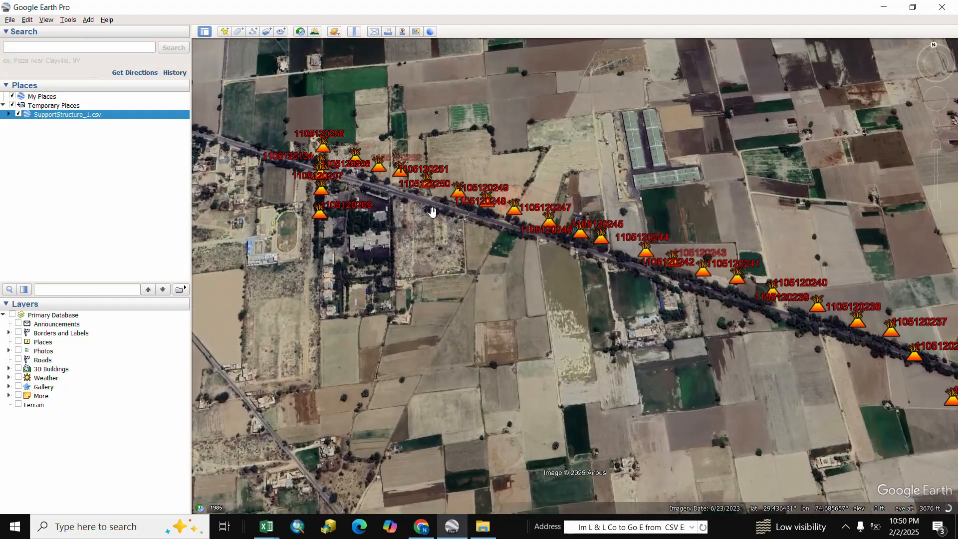
scroll(588, 245, "up", 2)
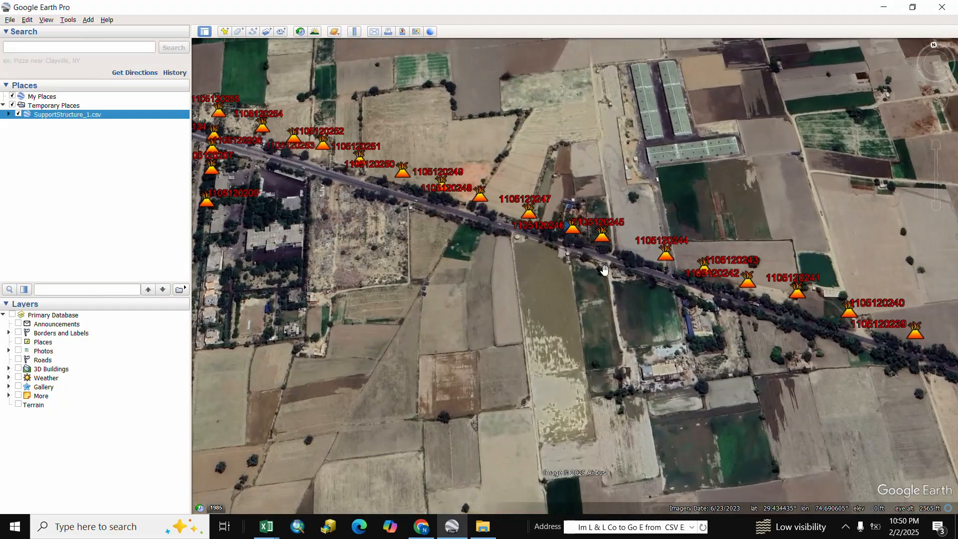
left_click_drag(605, 269, 539, 246)
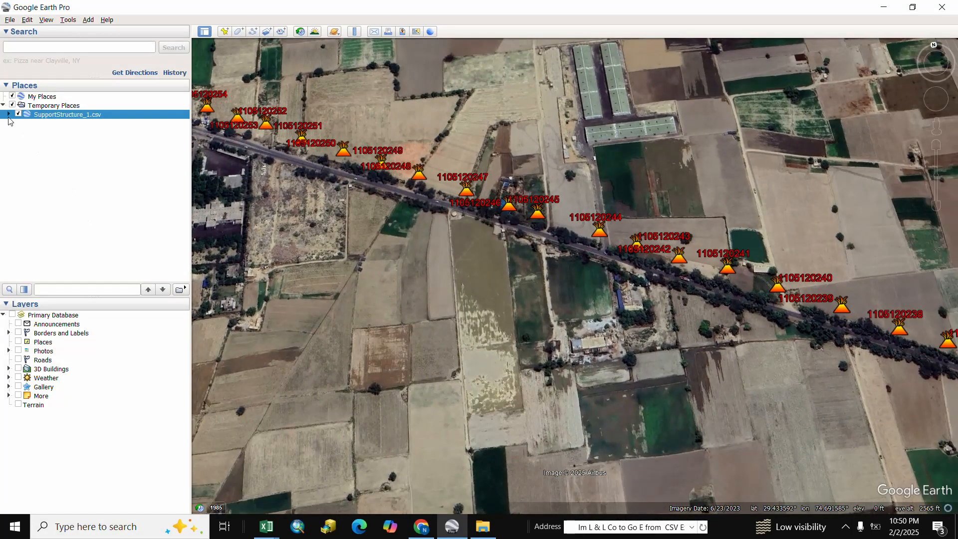
left_click(8, 115)
left_click(15, 124)
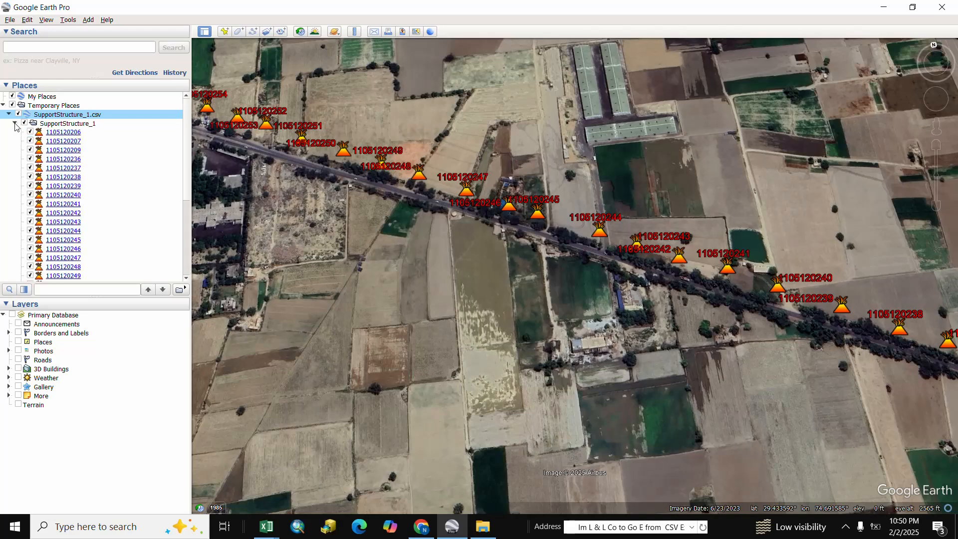
scroll(101, 186, "down", 2)
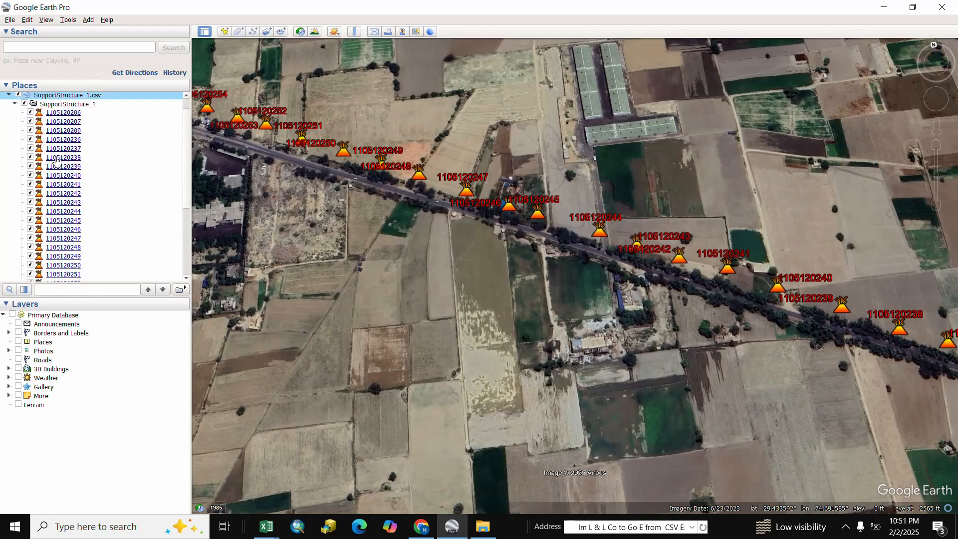
right_click(58, 161)
left_click(90, 315)
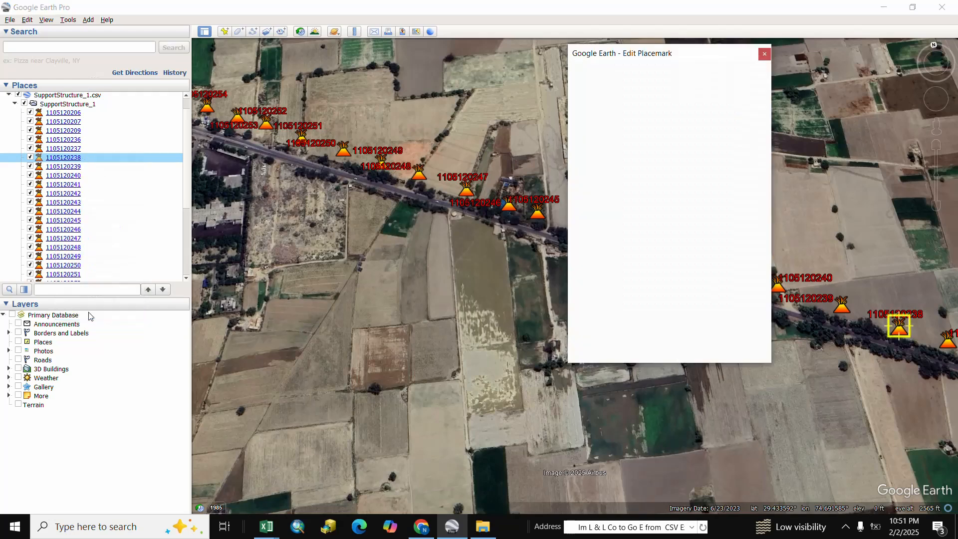
left_click_drag(861, 319, 848, 260)
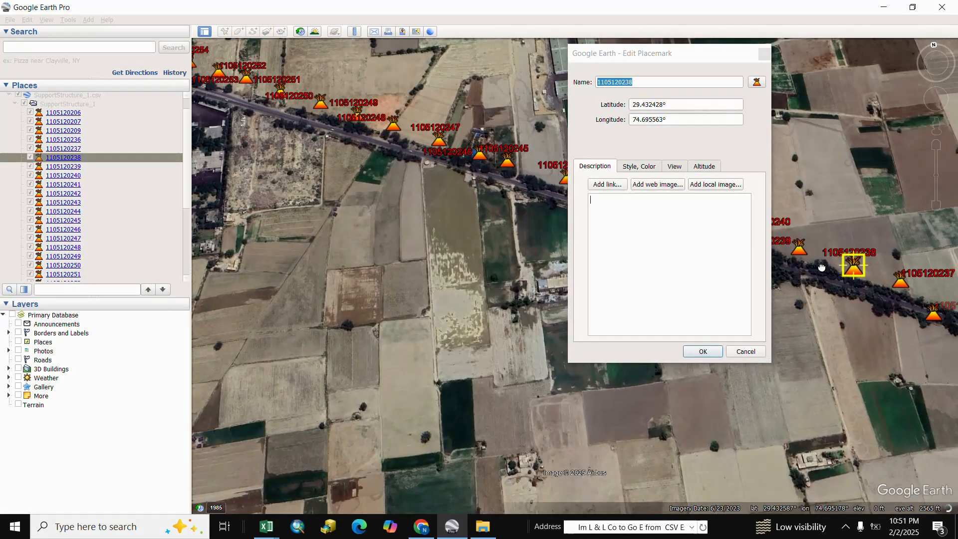
left_click(756, 82)
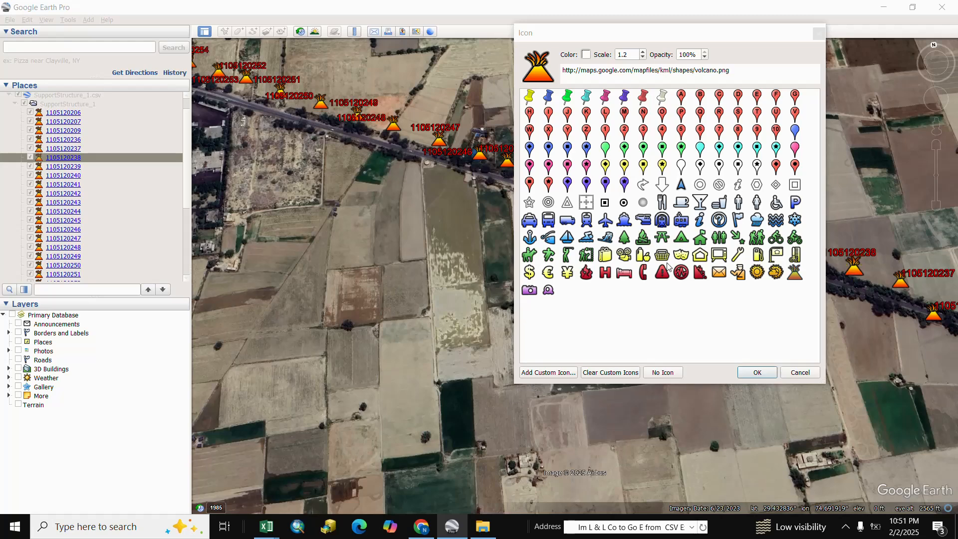
left_click(615, 157)
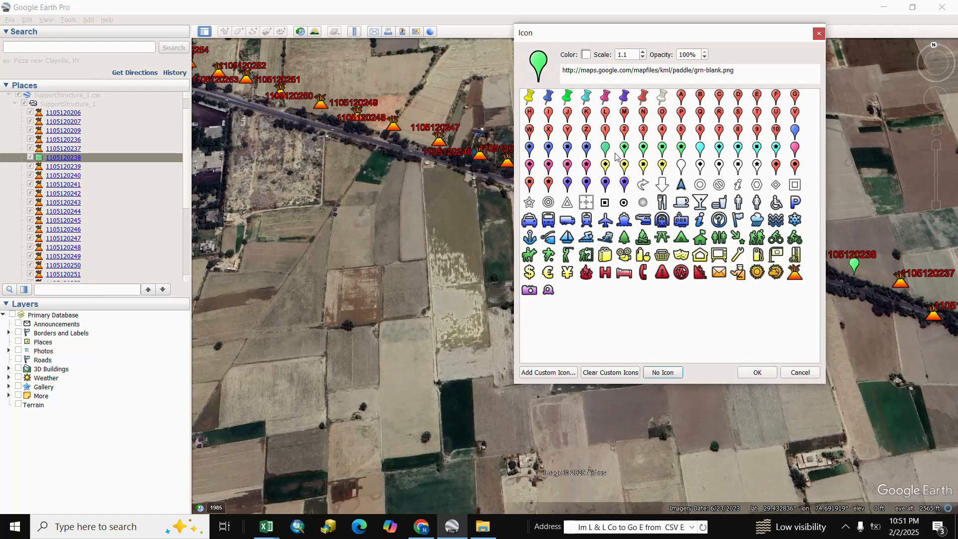
left_click(586, 54)
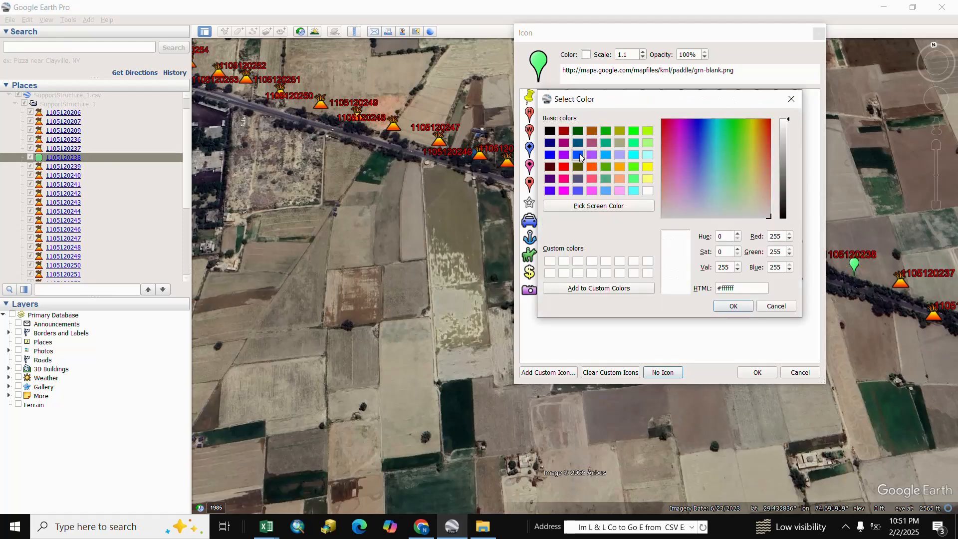
left_click(579, 156)
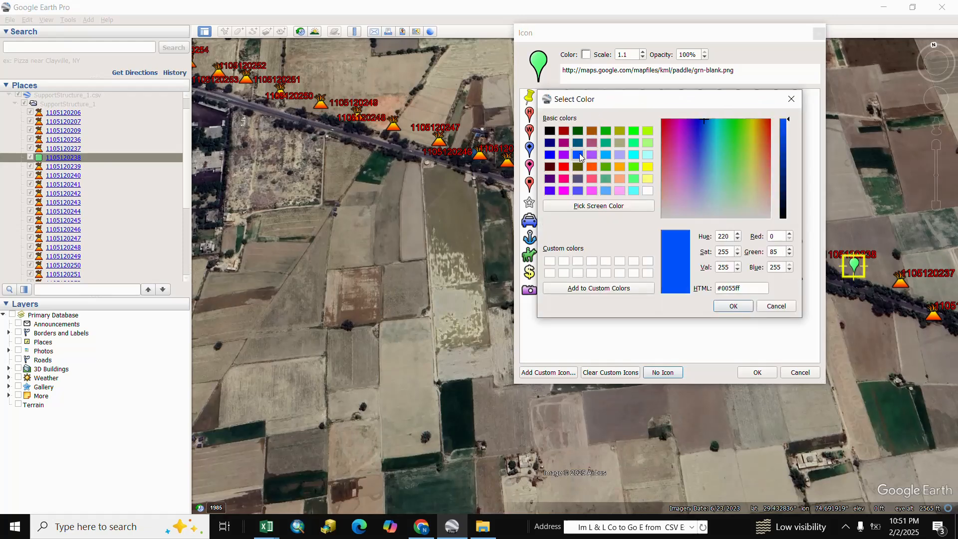
left_click(732, 306)
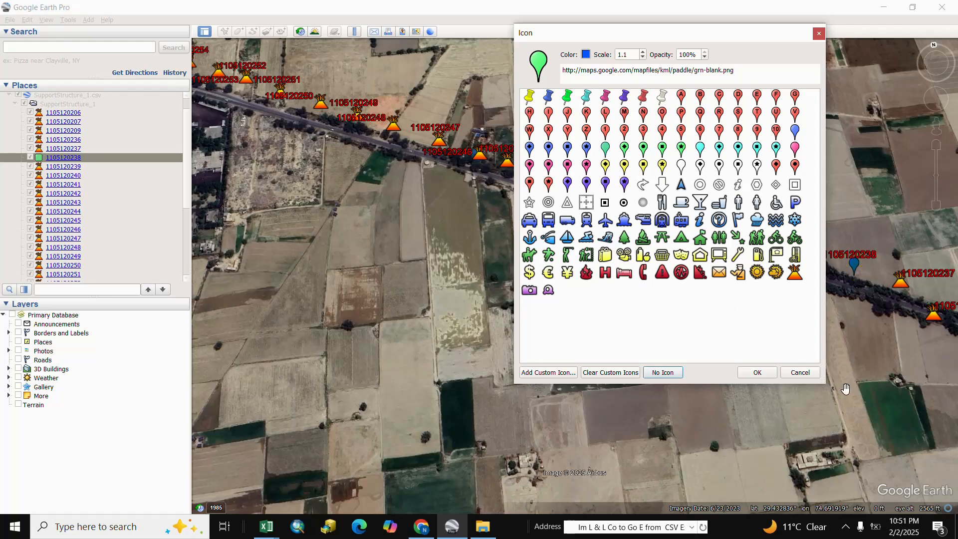
left_click(757, 374)
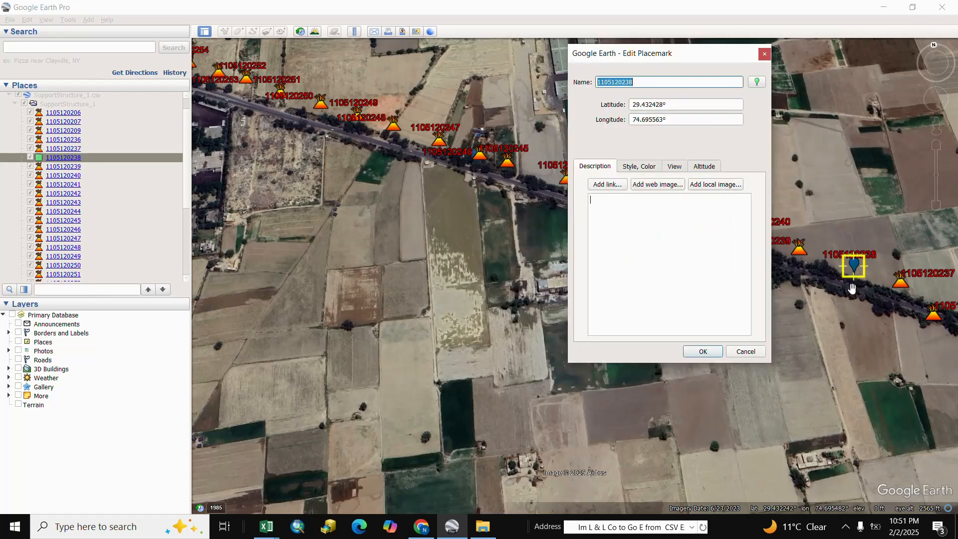
left_click(701, 352)
Step: Examine the restyled placemark on the map, and switch the SupportStructure_1 folder's visibility off and back on
left_click_drag(870, 309, 676, 311)
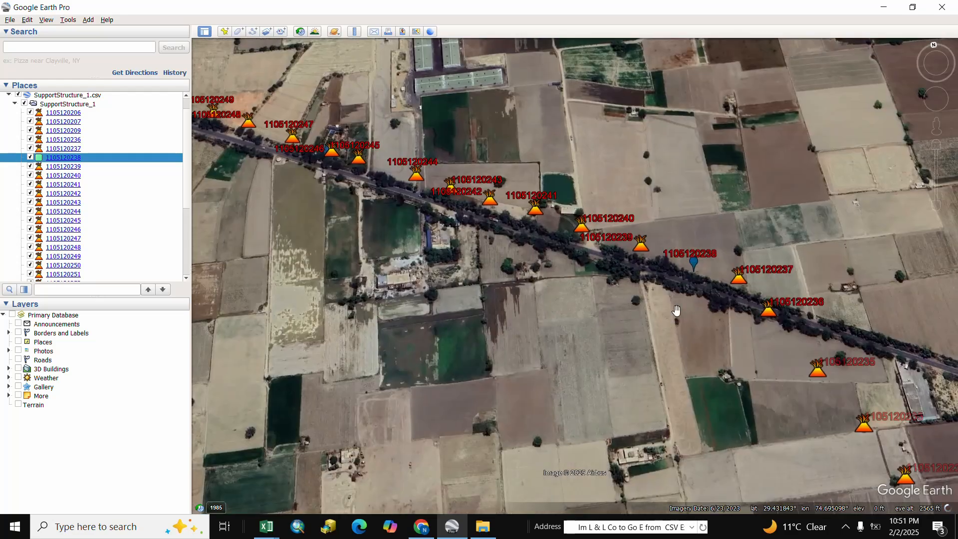
scroll(691, 265, "up", 5)
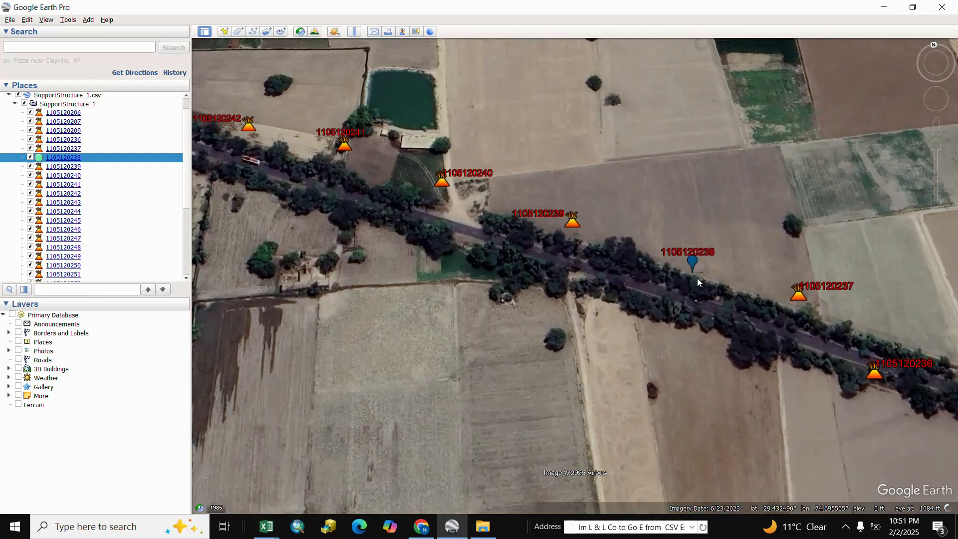
scroll(695, 268, "down", 5)
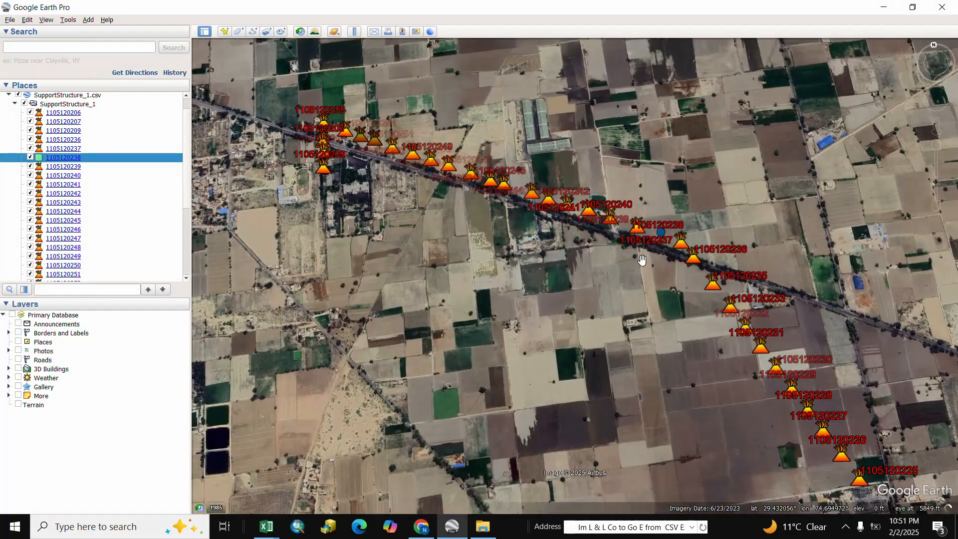
left_click(24, 104)
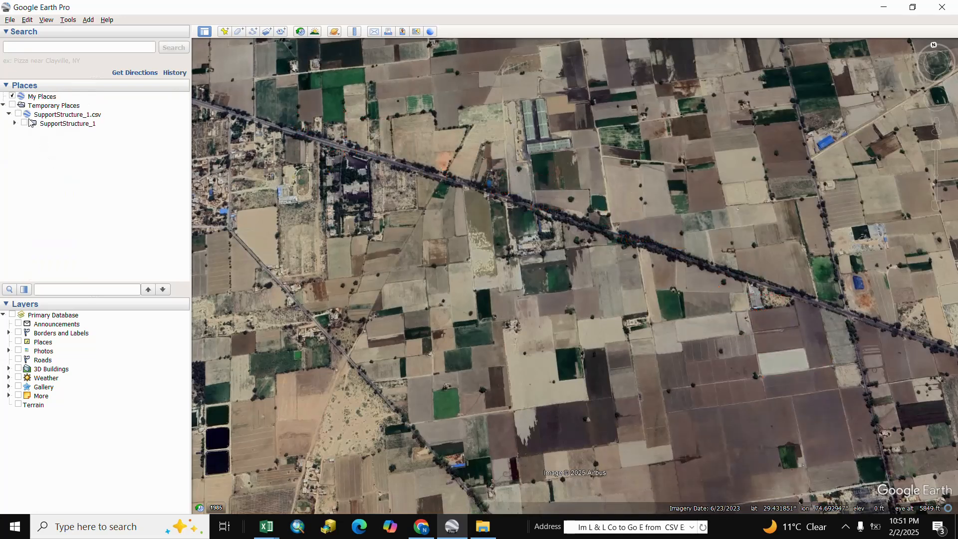
left_click(25, 123)
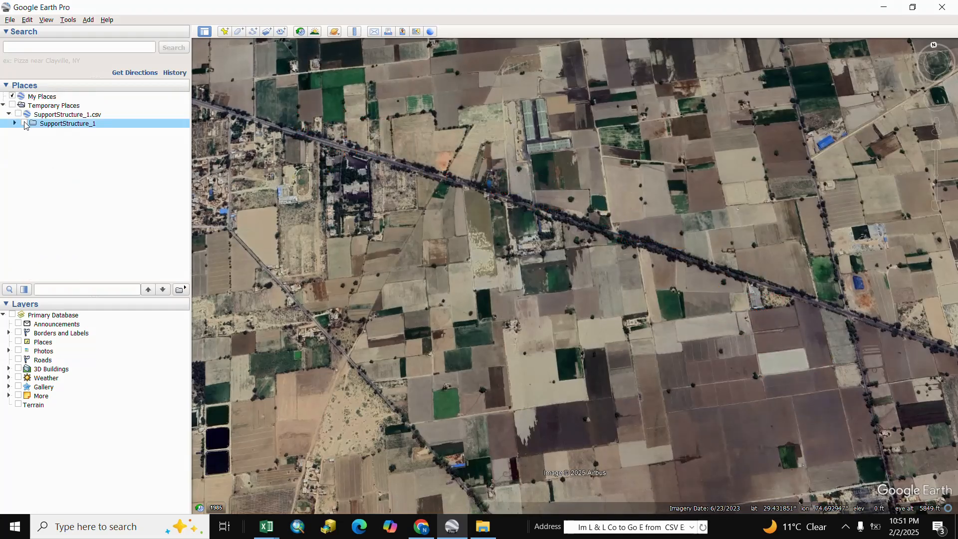
Step: Save the SupportStructure_1 folder to the Desktop as a KMZ file named SupportStructure_5
right_click(57, 127)
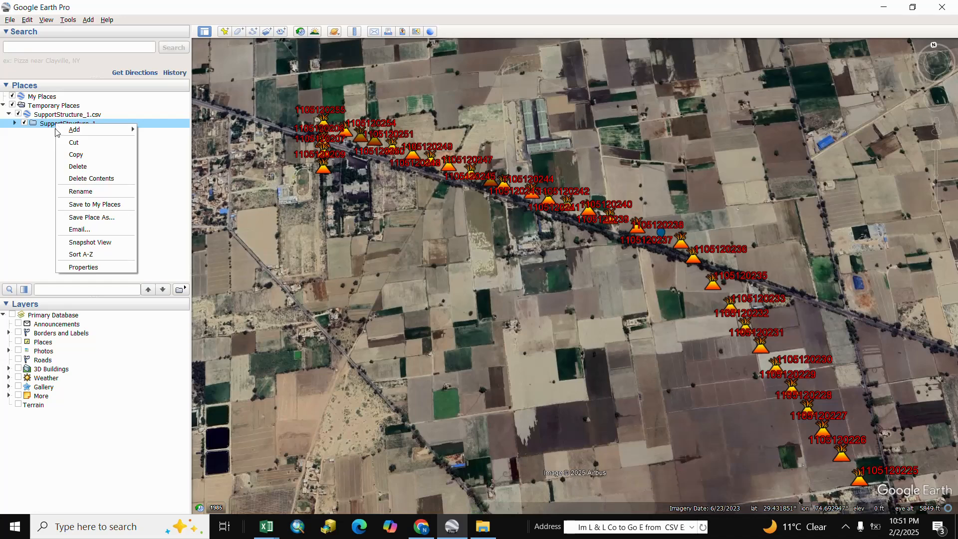
left_click(81, 217)
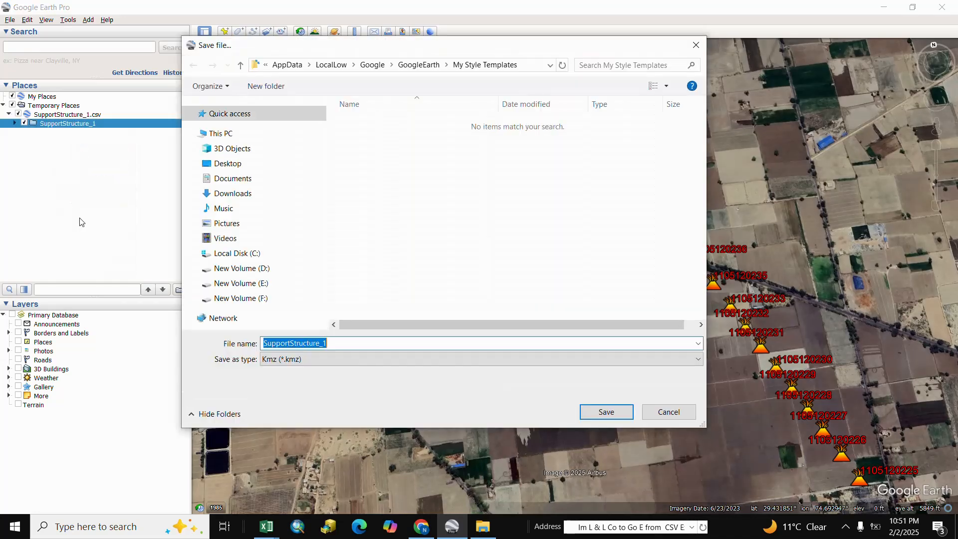
left_click(331, 344)
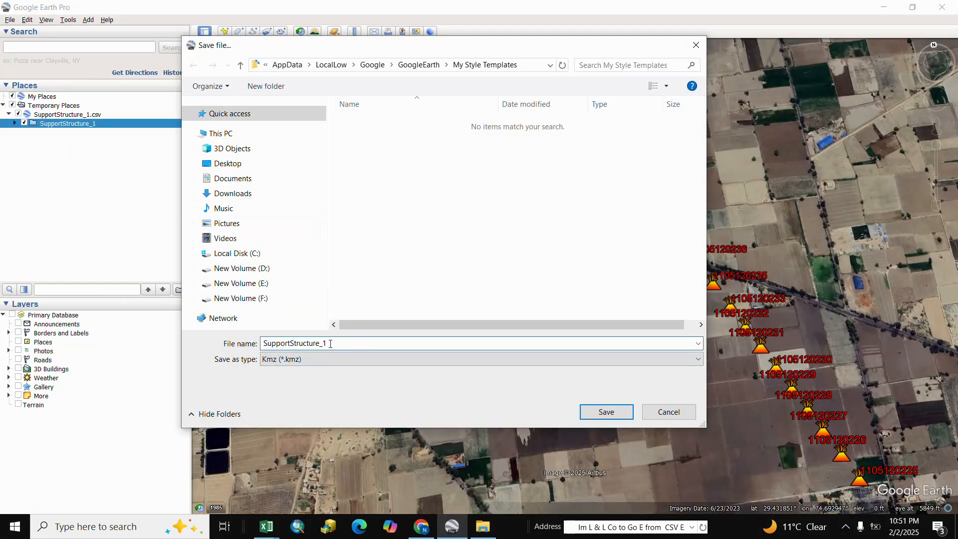
key("BackSpace")
type("5")
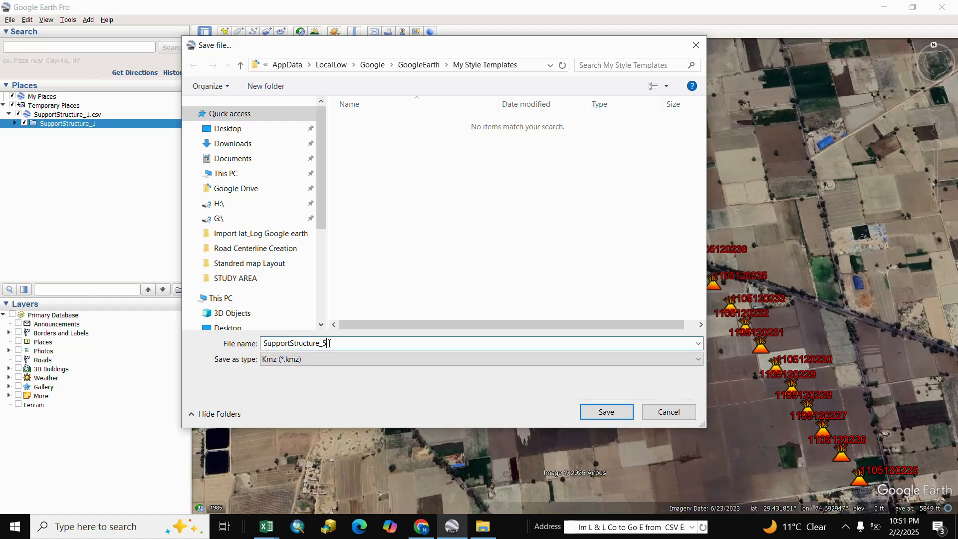
left_click(227, 129)
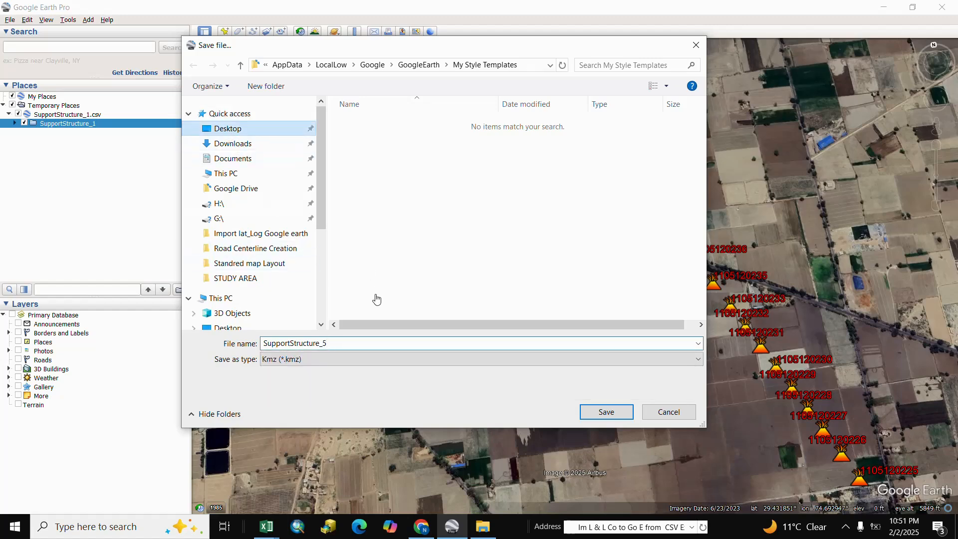
left_click(607, 411)
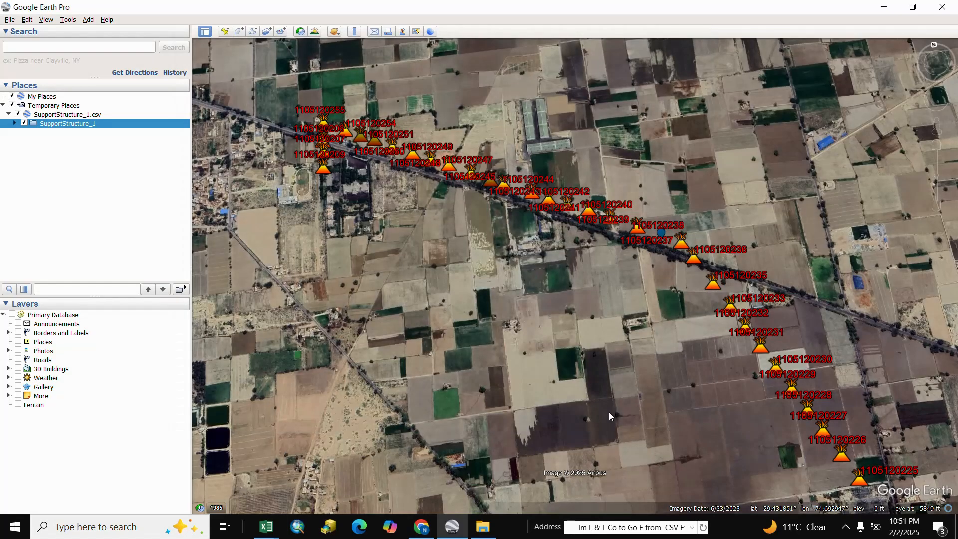
left_click_drag(659, 361, 592, 331)
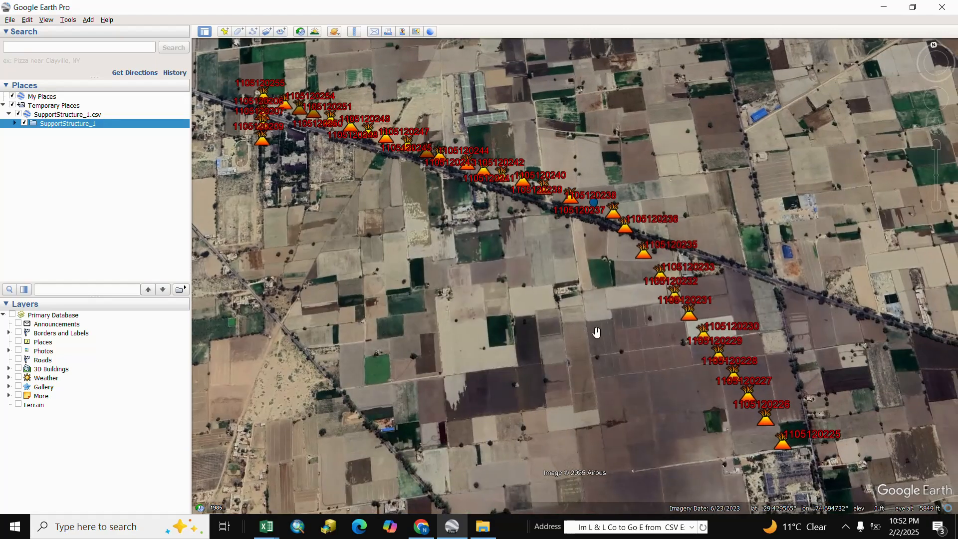
scroll(596, 332, "down", 2)
left_click_drag(651, 388, 610, 369)
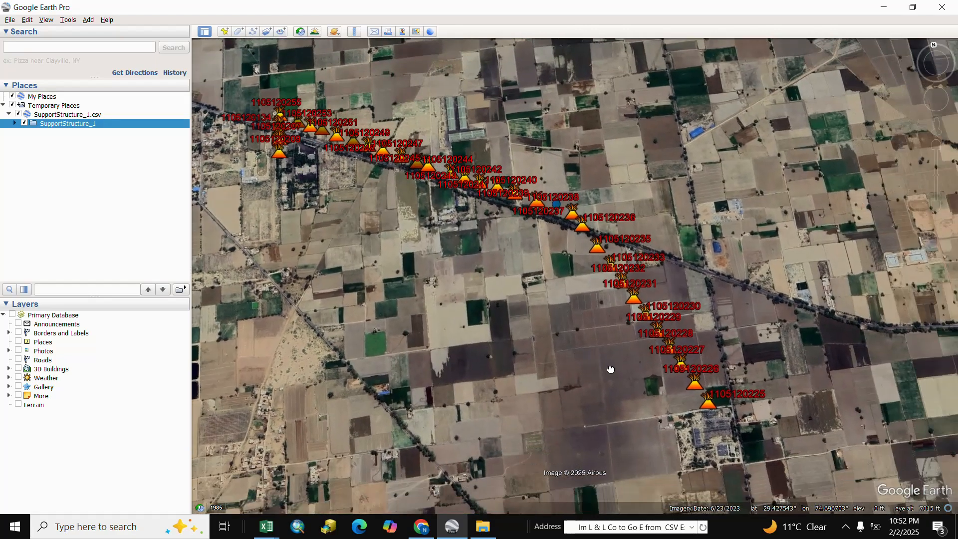